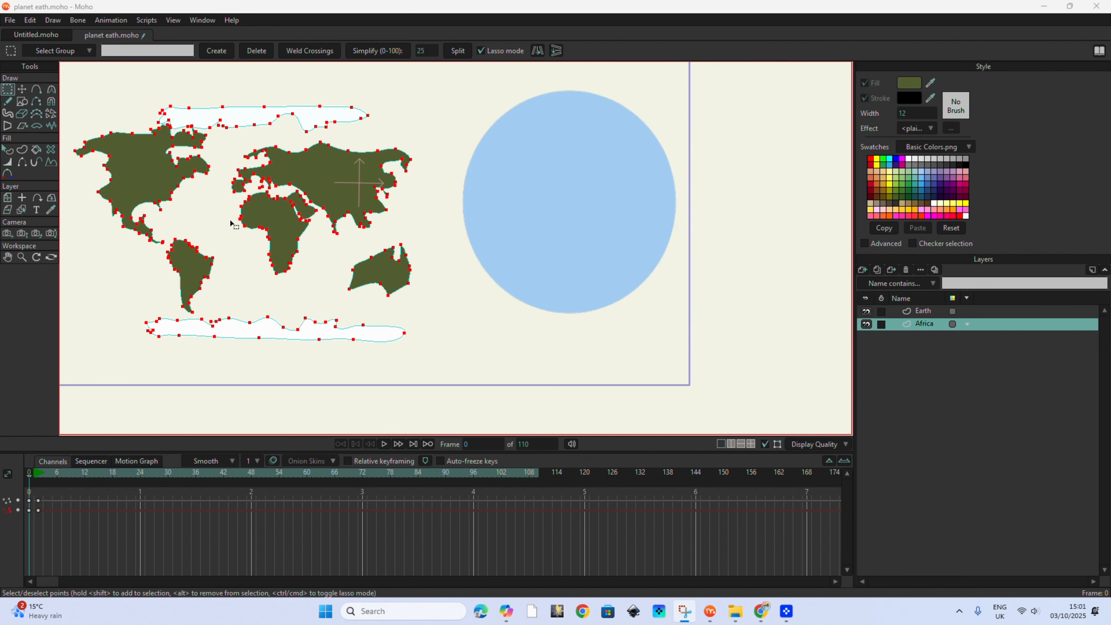
Select all points of the world map and move it so it overlaps the blue globe.
left_click(272, 240)
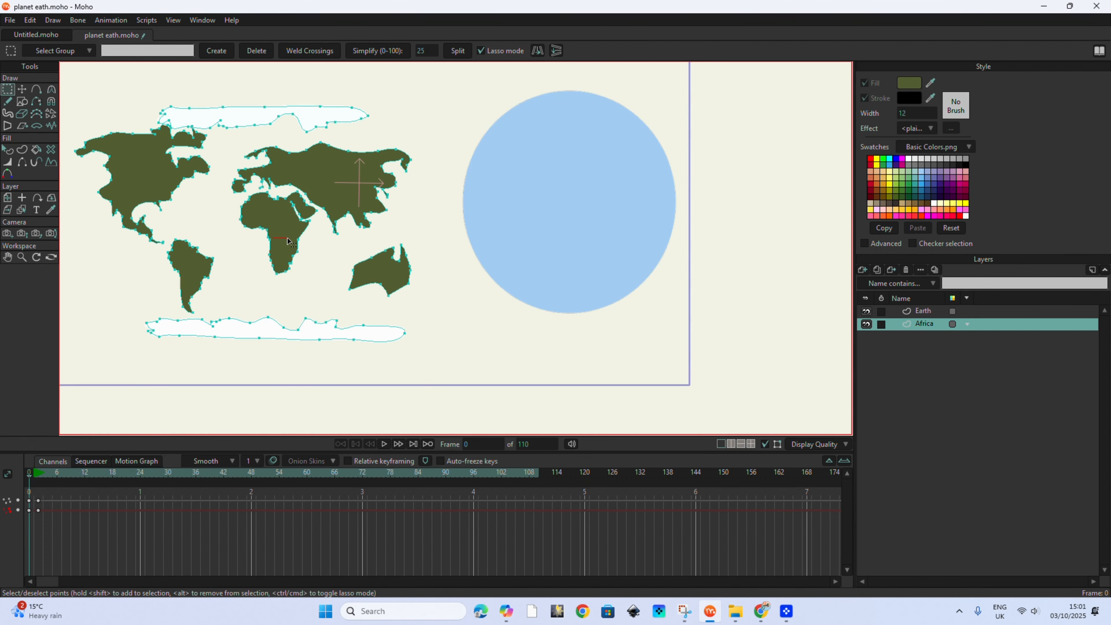
mouse_move(447, 106)
left_mouse_down()
mouse_move(459, 215)
mouse_move(307, 385)
mouse_move(99, 313)
mouse_move(70, 131)
mouse_move(313, 41)
mouse_move(461, 138)
left_mouse_up()
left_click(22, 89)
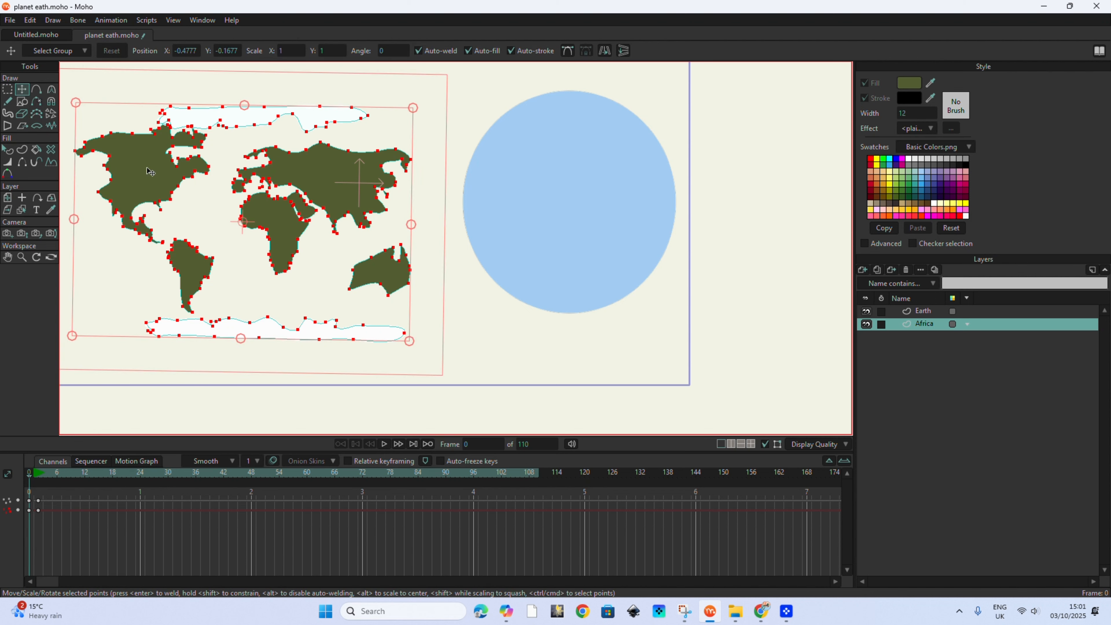
left_click_drag(150, 171, 405, 169)
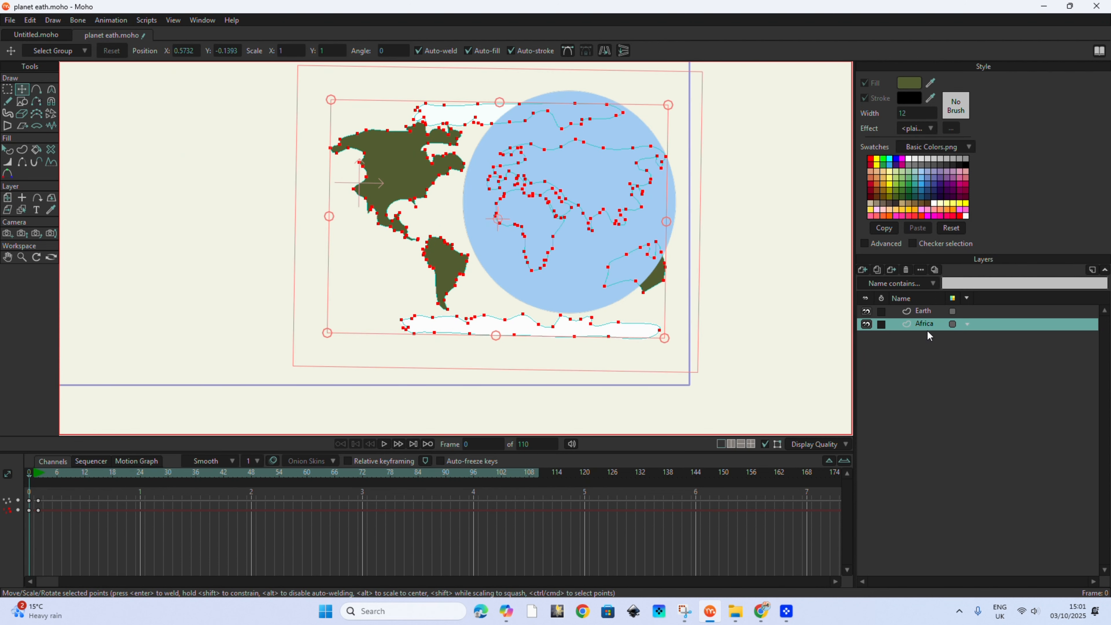
Place the Africa layer above the Earth layer and shift the world map back beside the blue globe.
left_click_drag(930, 332, 919, 309)
left_click_drag(587, 198, 377, 203)
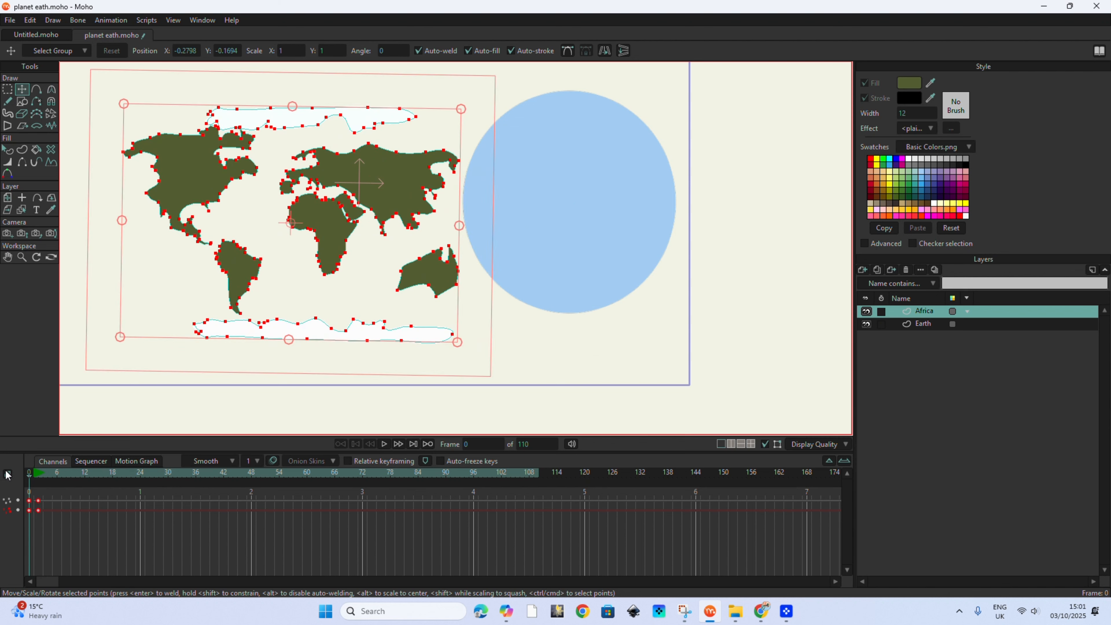
Delete the map's timeline keyframes, then duplicate the whole map and place the copy to the right of the original.
key("Delete")
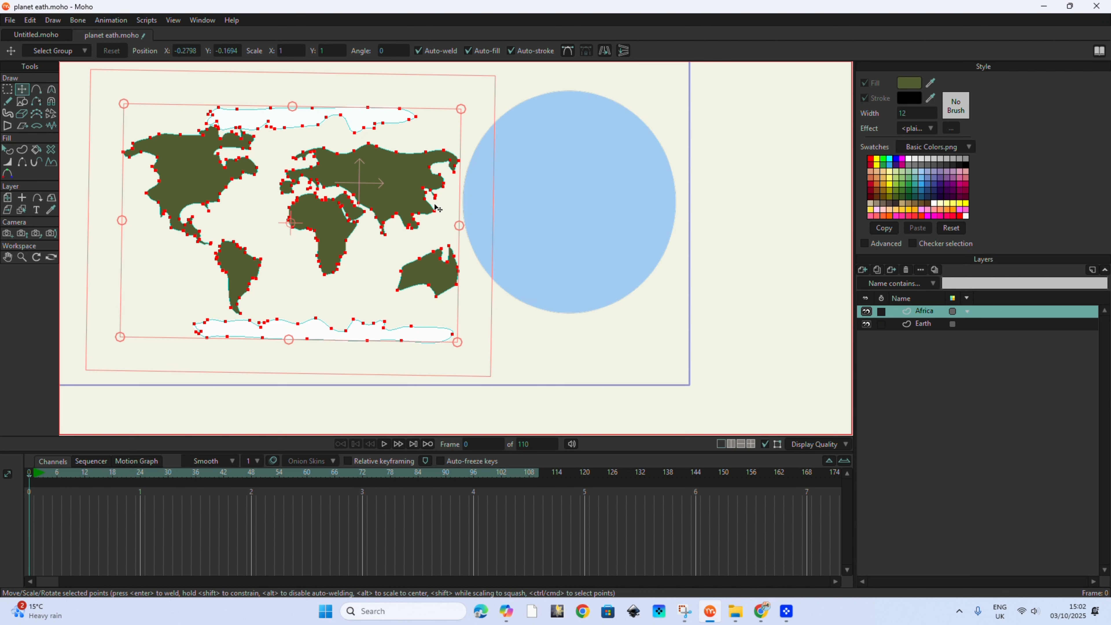
left_click_drag(470, 347, 459, 341)
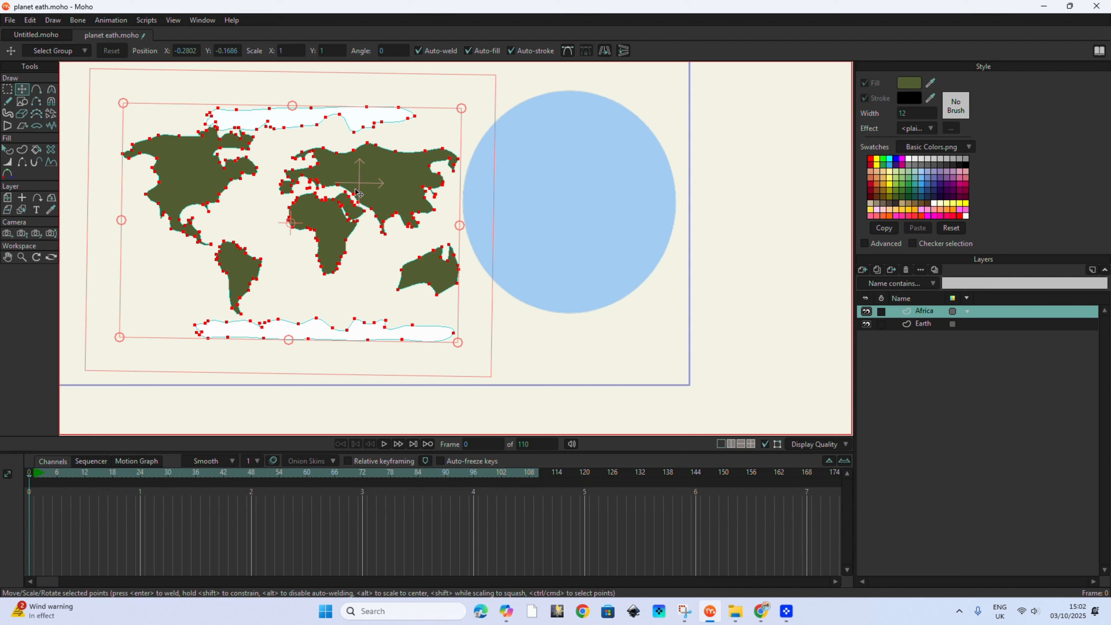
left_click_drag(358, 193, 751, 196)
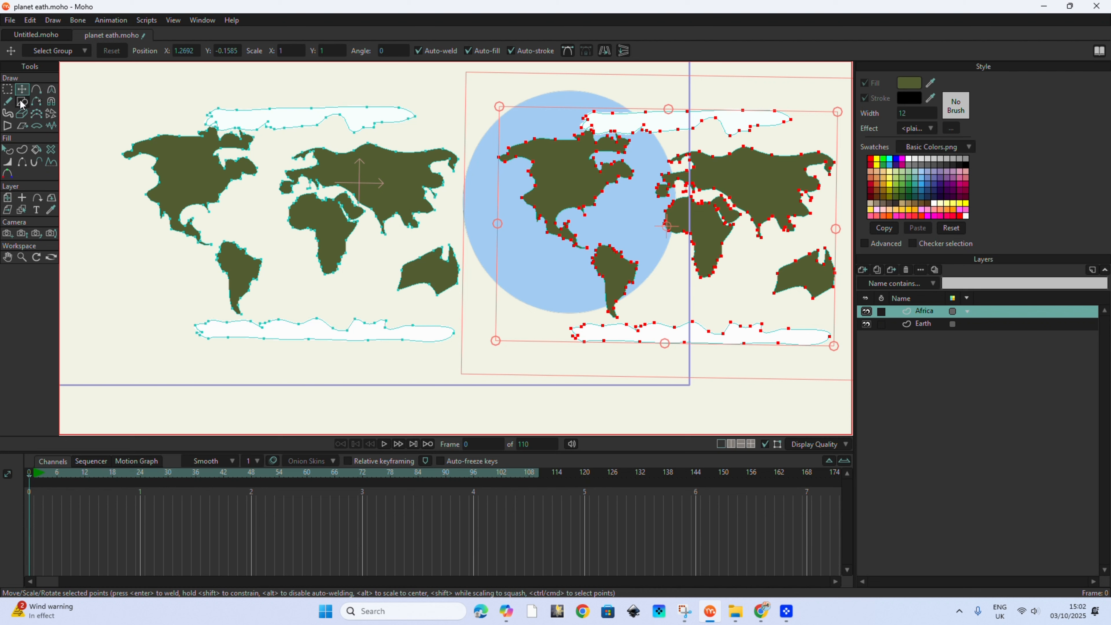
Draw a long, thin guide rectangle beneath both world maps, spanning their combined width.
left_click(8, 102)
left_click(22, 102)
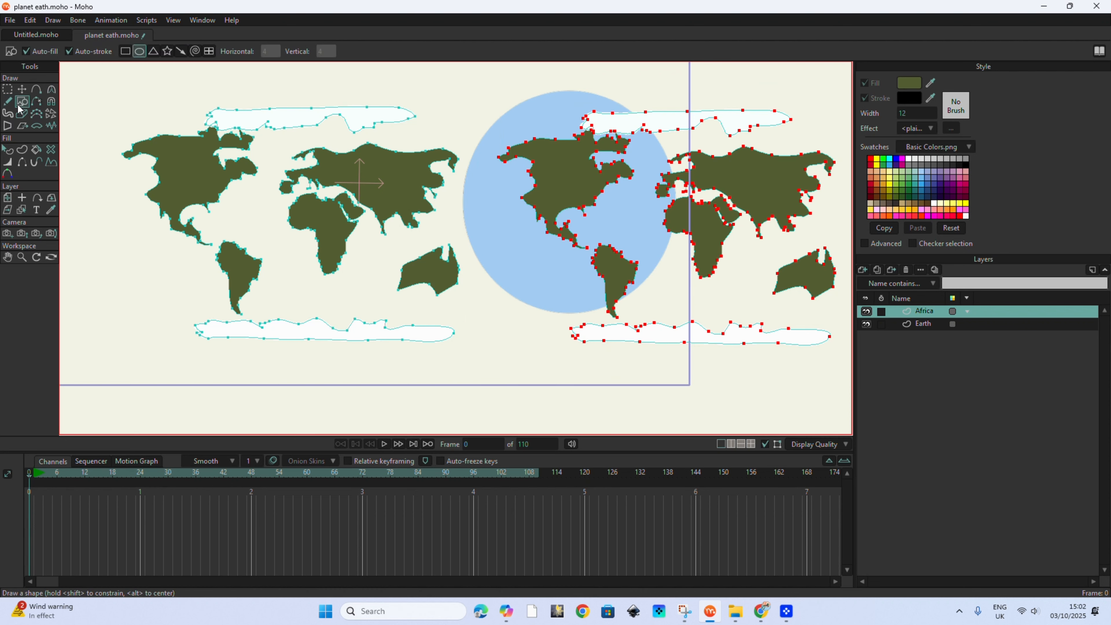
left_click_drag(98, 349, 411, 375)
key("ctrl+z")
left_click(125, 52)
left_click_drag(62, 340, 846, 387)
scroll(391, 349, "down", 1)
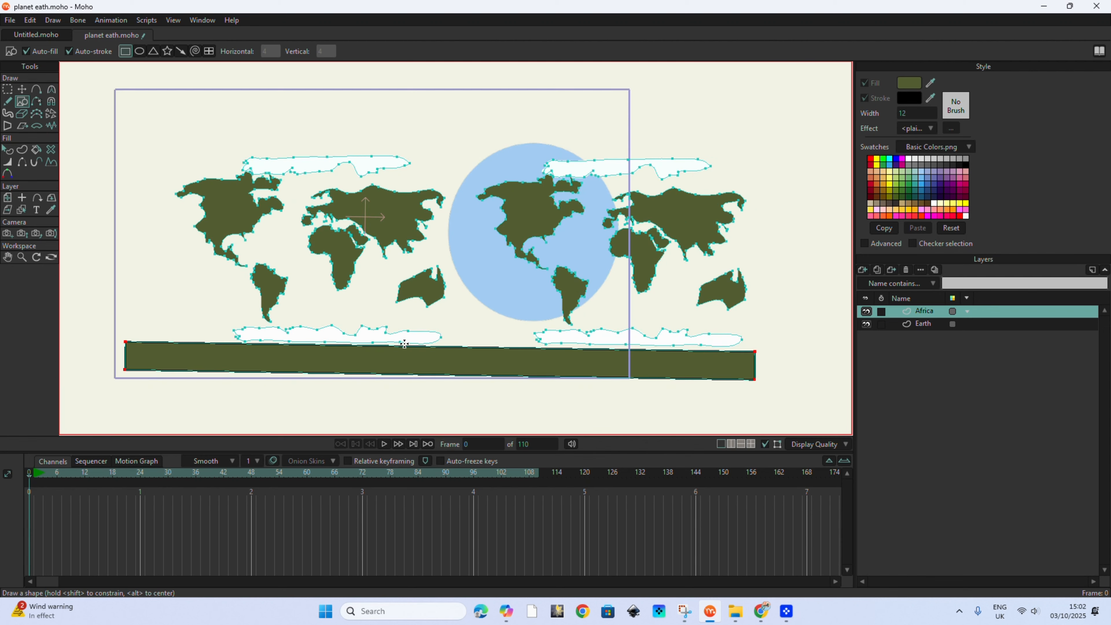
Reposition and level the guide rectangle beneath the maps, and nudge the right-hand map copy to line up with its upper edge.
scroll(121, 375, "up", 3)
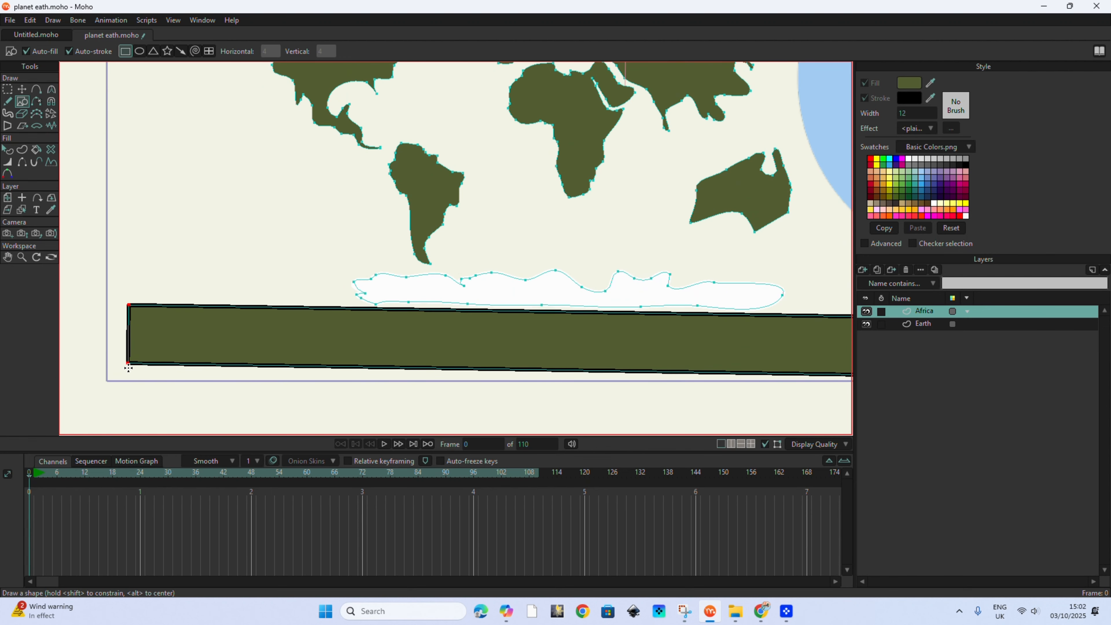
key("t")
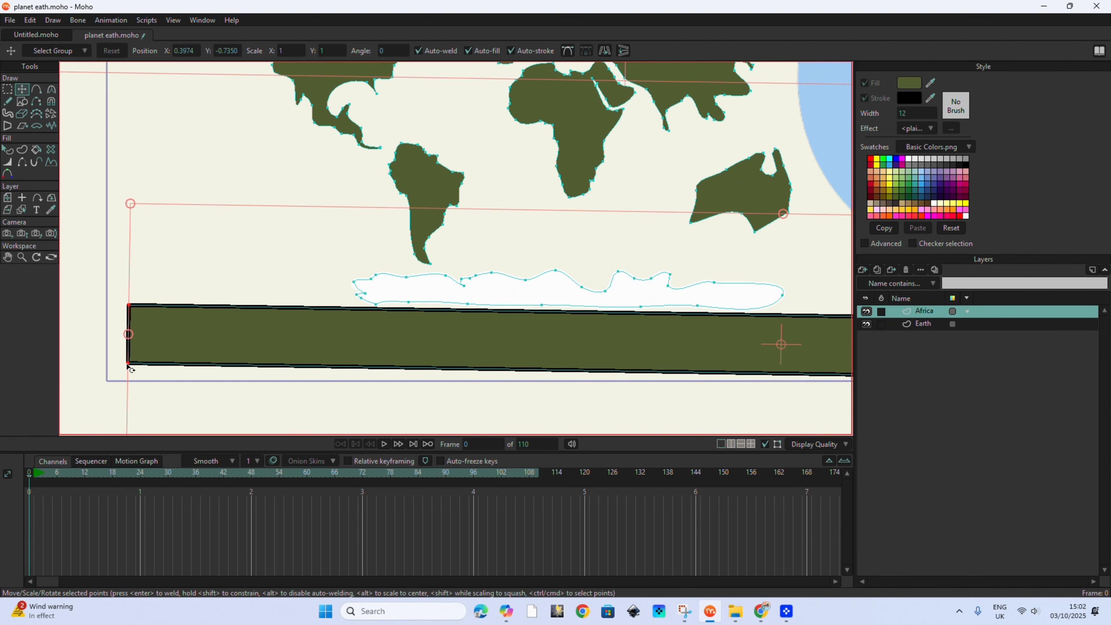
left_click_drag(134, 366, 112, 382)
scroll(83, 364, "down", 4)
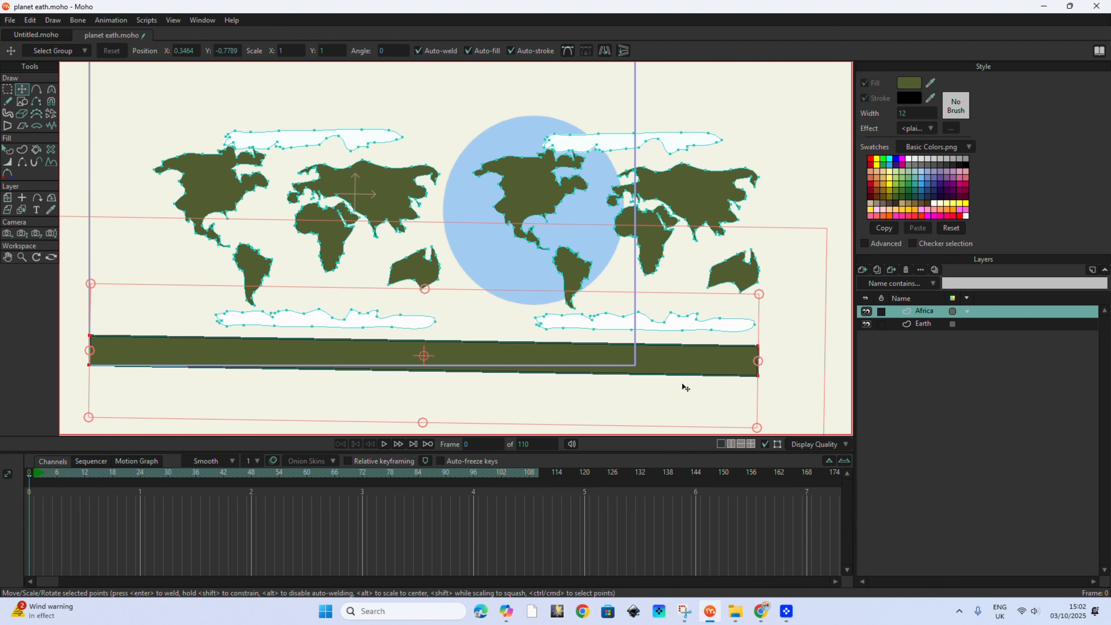
left_click_drag(764, 302, 762, 297)
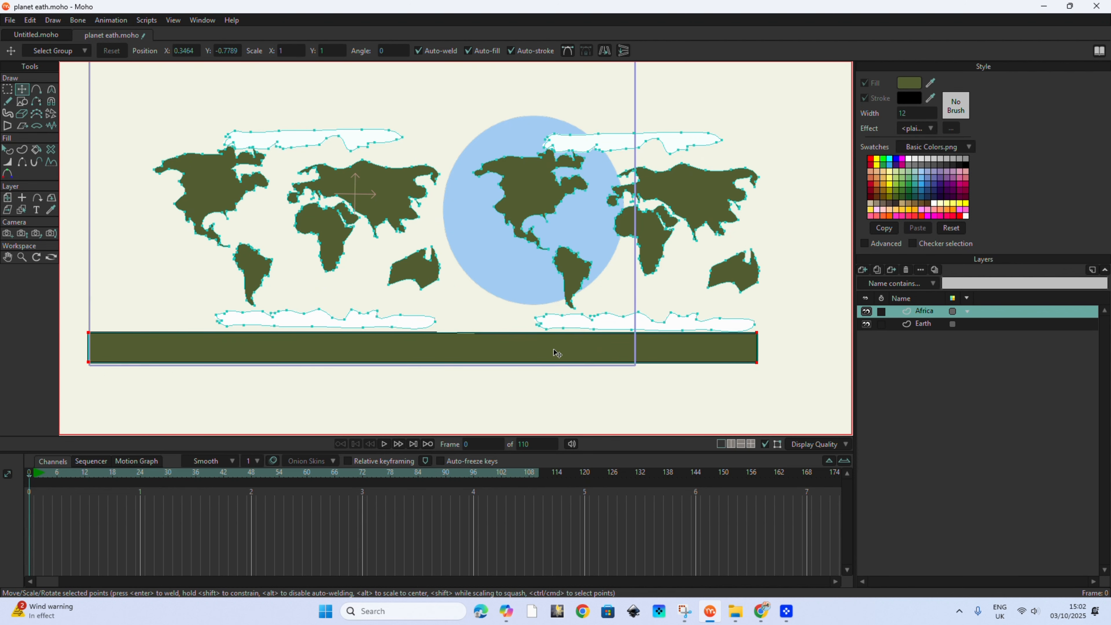
scroll(503, 355, "down", 1)
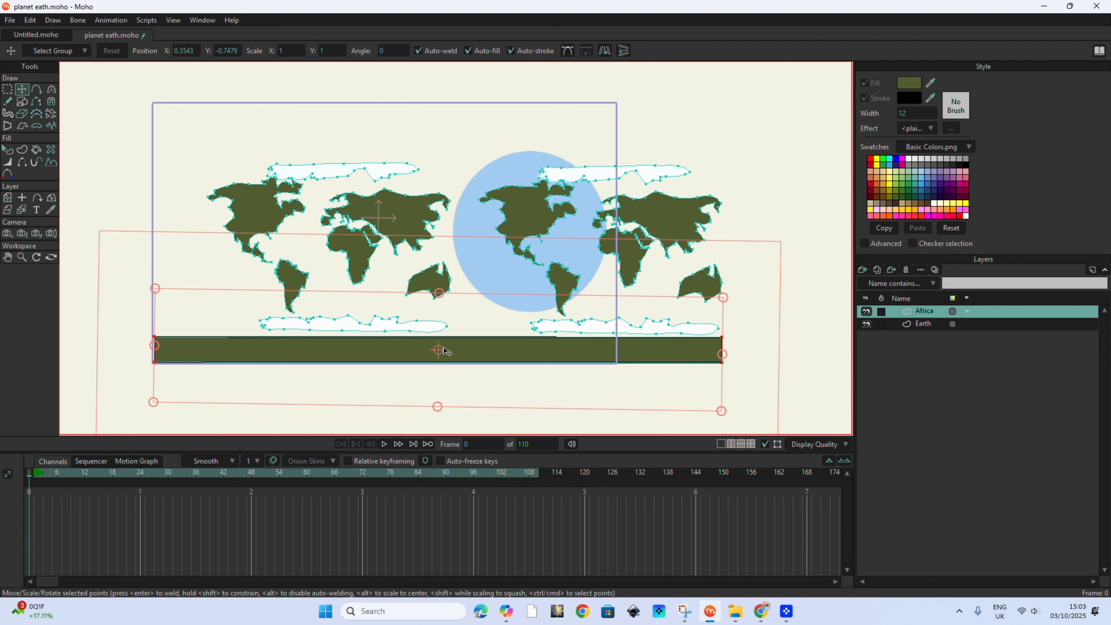
left_click(542, 236)
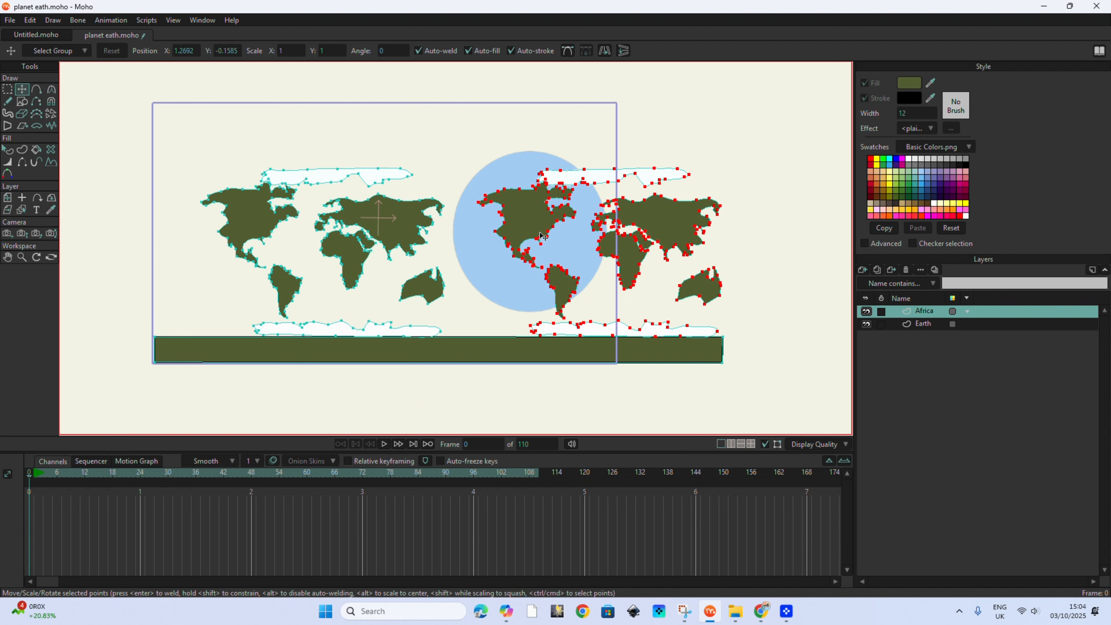
left_click_drag(542, 237, 544, 235)
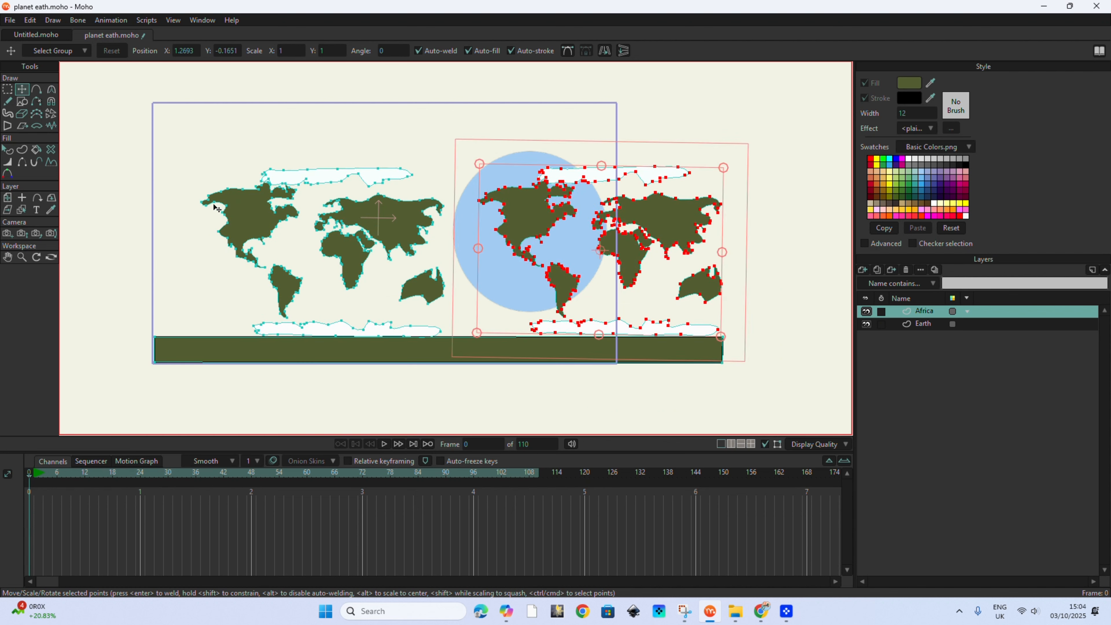
Select the guide rectangle beneath the maps and delete it.
left_click(7, 89)
mouse_move(703, 106)
left_mouse_down()
mouse_move(449, 104)
mouse_move(183, 155)
mouse_move(169, 241)
mouse_move(228, 355)
left_mouse_up()
left_click(227, 356)
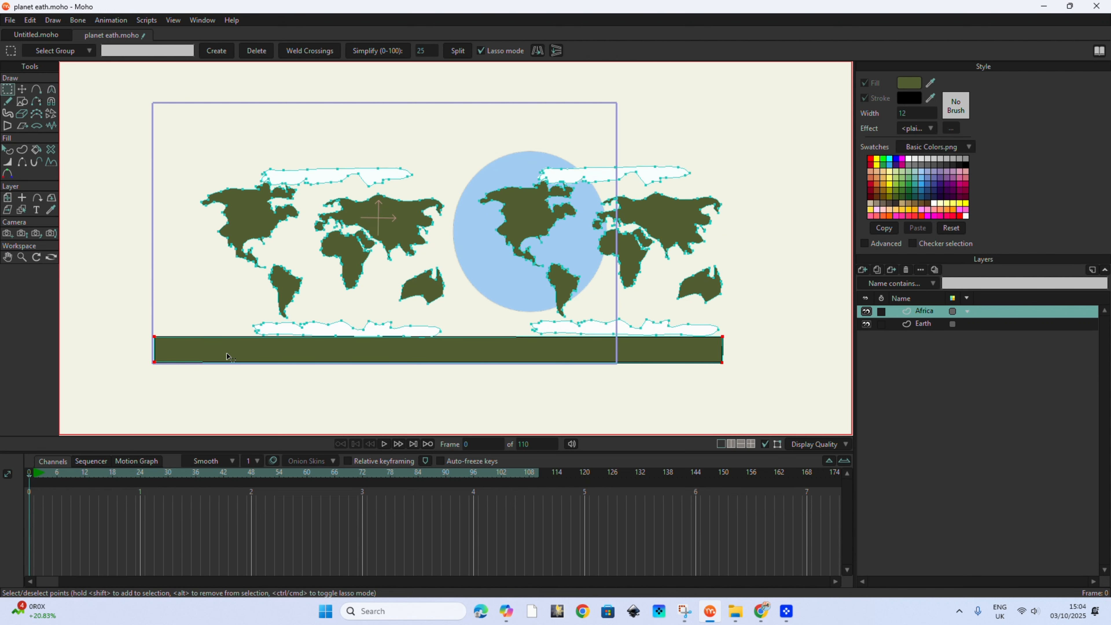
left_click(22, 90)
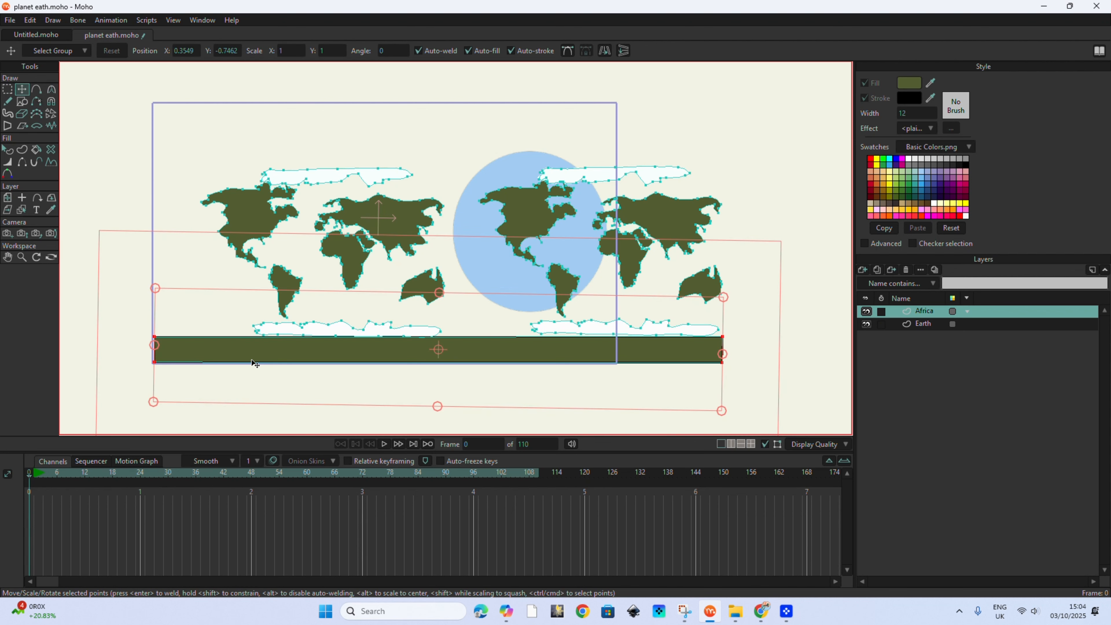
key("Delete")
Select all points of both world maps and move the pair left until only the right map's eastern end overlaps the globe.
left_click(9, 89)
mouse_move(208, 107)
left_mouse_down()
mouse_move(174, 205)
mouse_move(334, 399)
mouse_move(919, 282)
mouse_move(469, 82)
mouse_move(177, 116)
mouse_move(175, 131)
left_mouse_up()
left_click(22, 90)
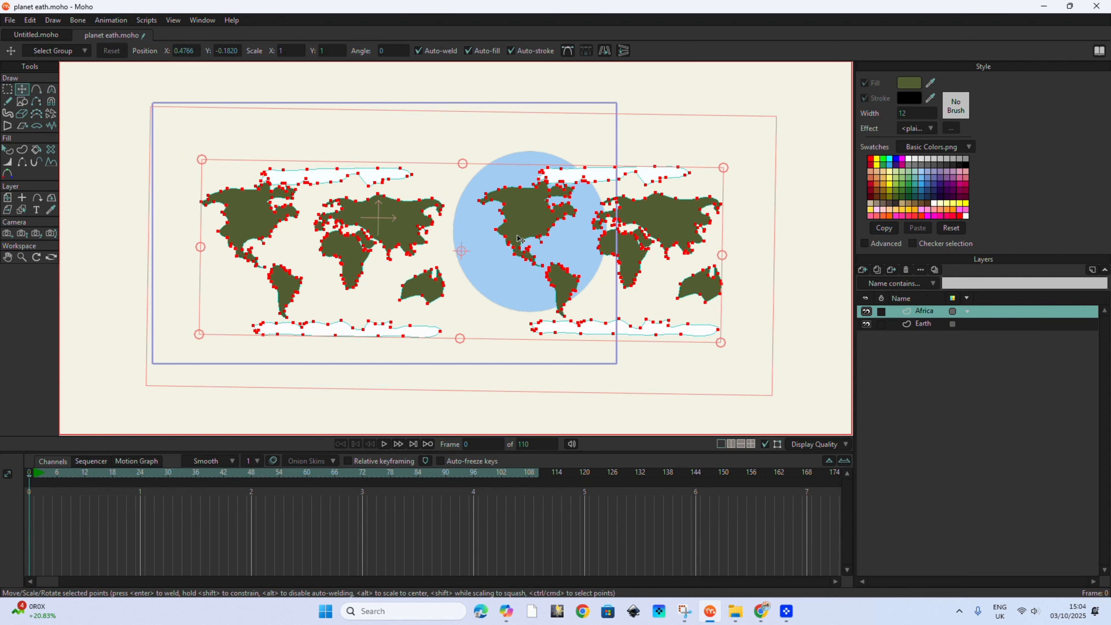
left_click_drag(531, 236, 300, 218)
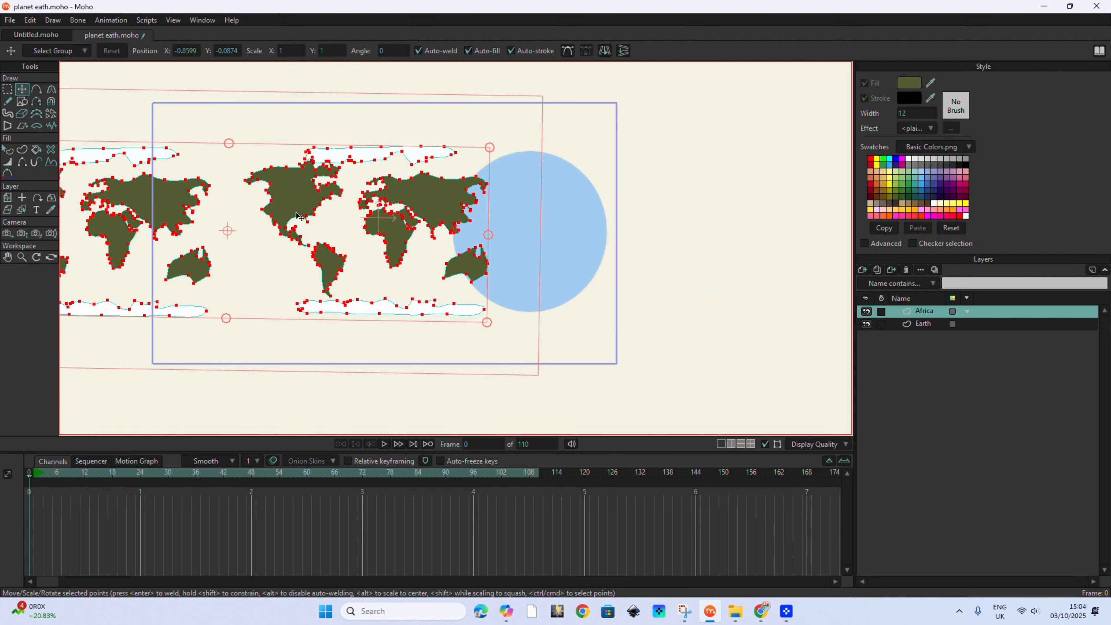
Move the globe on the Earth layer behind the right-hand map, centred between its two polar ice caps.
left_click(923, 324)
left_click_drag(577, 260, 407, 247)
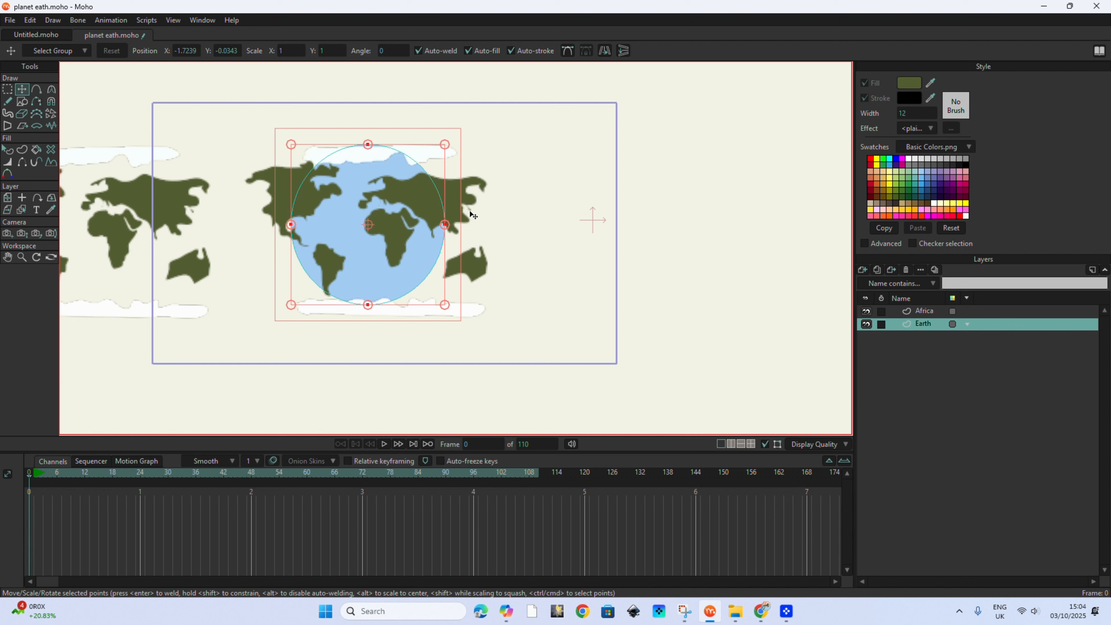
mouse_move(444, 145)
left_mouse_down()
mouse_move(421, 183)
mouse_move(447, 148)
left_mouse_up()
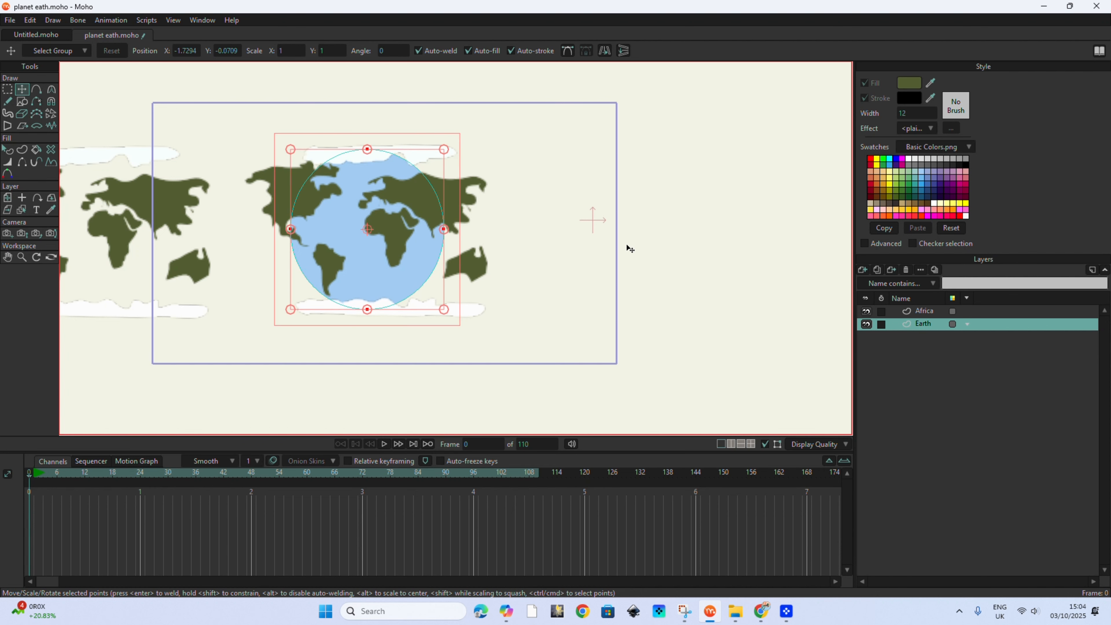
Duplicate the pair of maps on the Africa layer and place the copies to the left, forming an evenly spaced row of four.
scroll(622, 230, "down", 1)
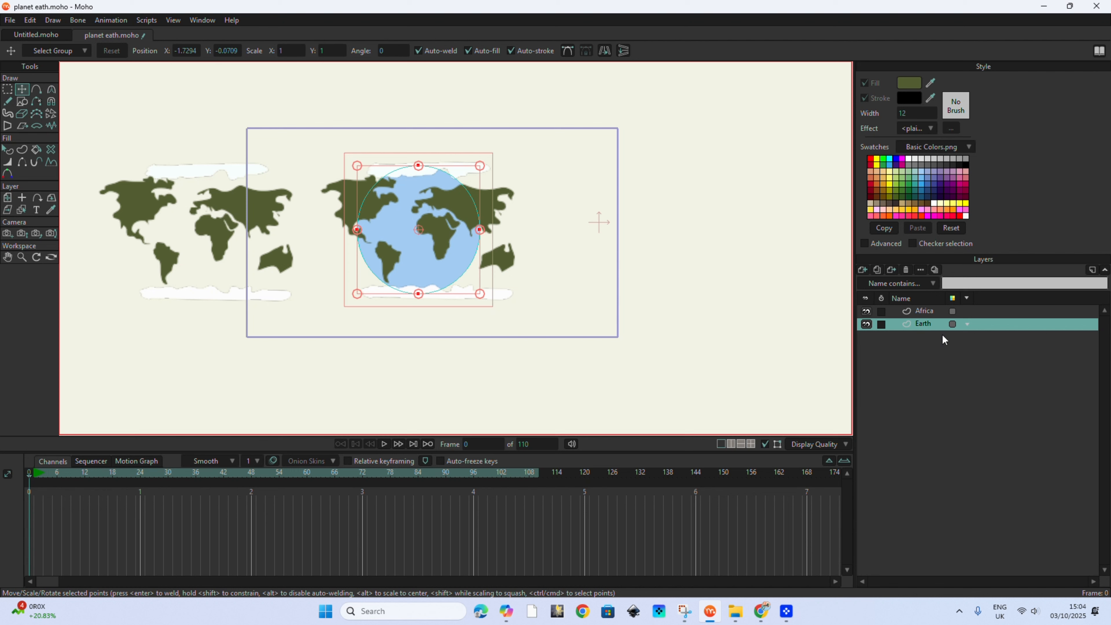
left_click(930, 312)
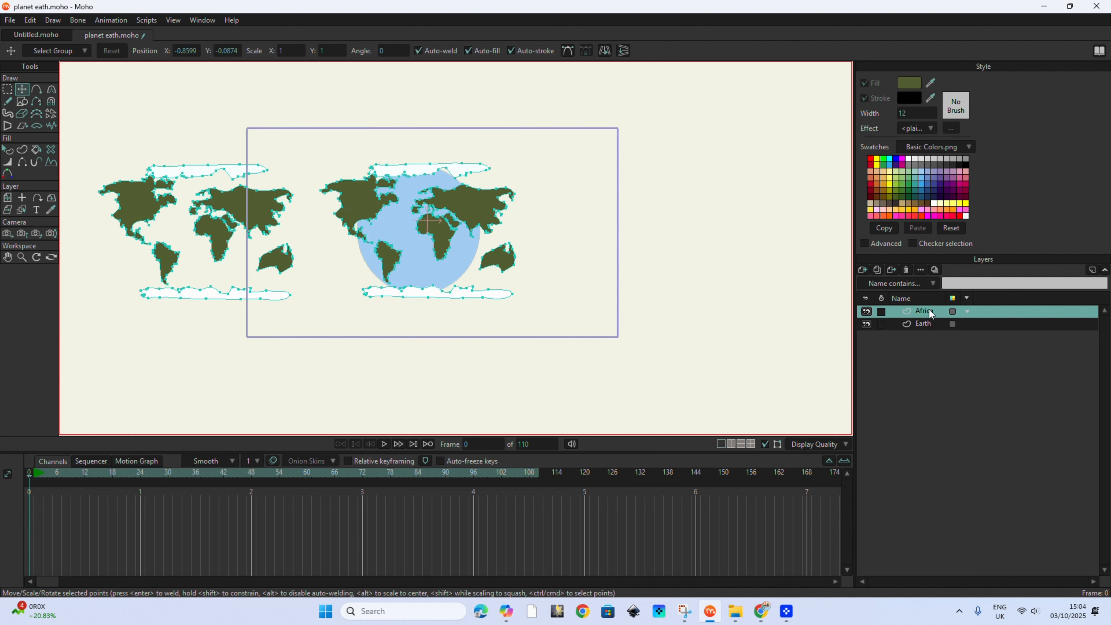
scroll(694, 340, "down", 3)
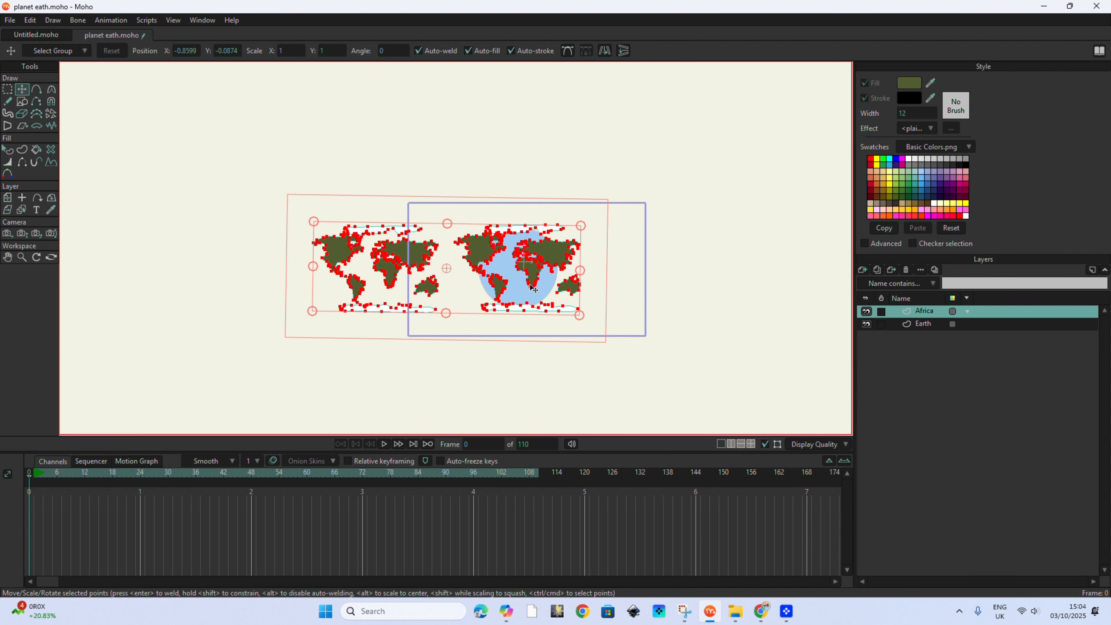
left_click_drag(531, 284, 251, 284)
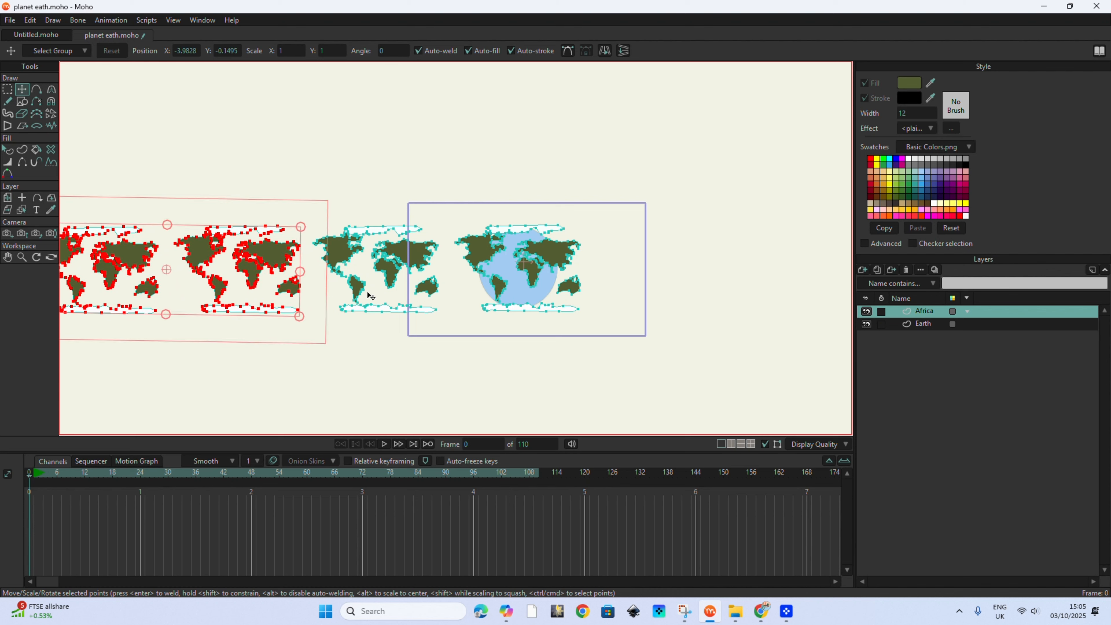
scroll(264, 262, "down", 2)
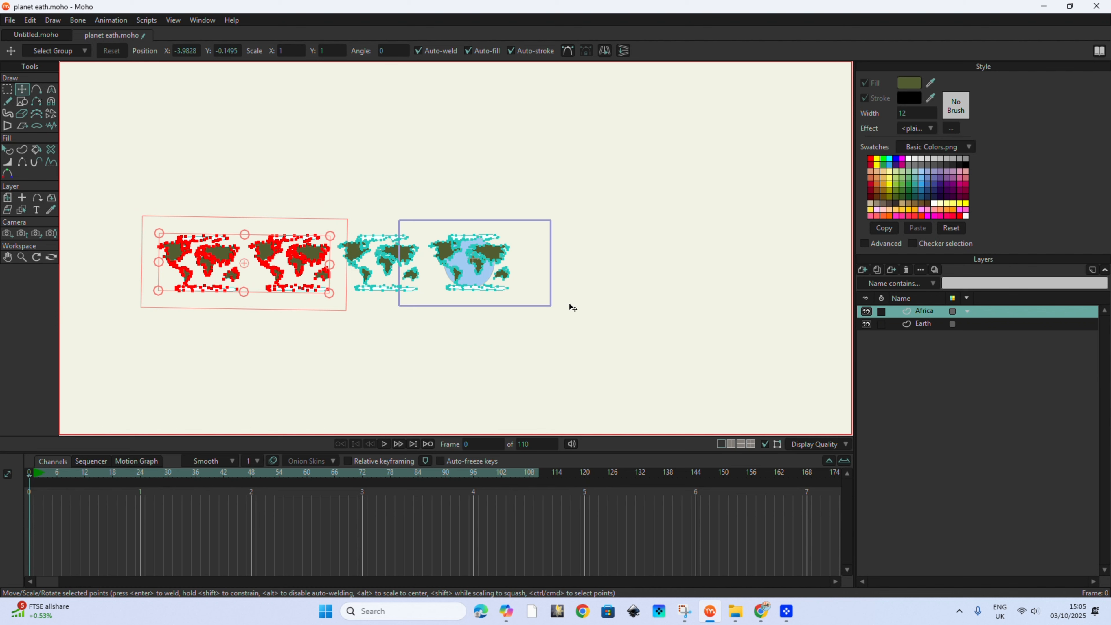
scroll(531, 298, "up", 1)
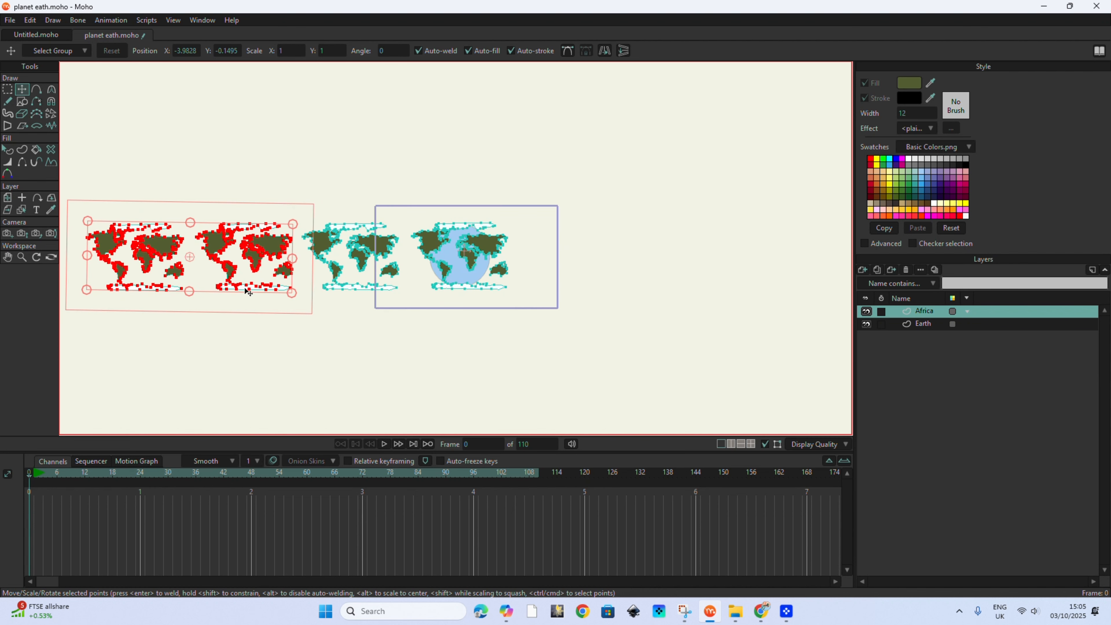
left_click(396, 324)
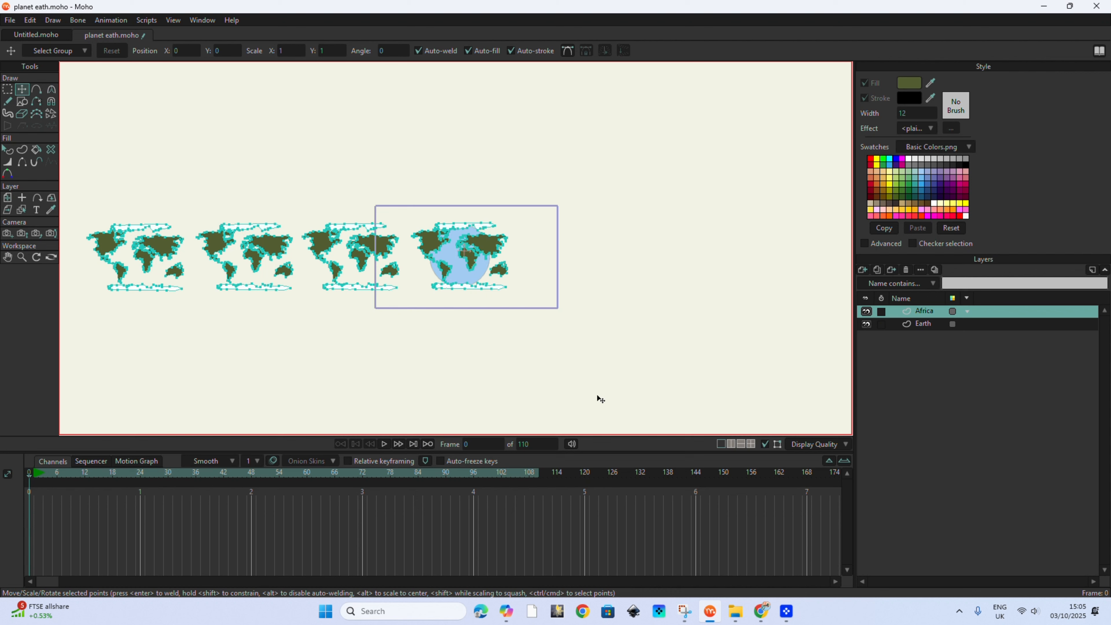
Open the Actions window and delete the existing actions "rotation" and "rotation 2".
scroll(445, 259, "up", 4)
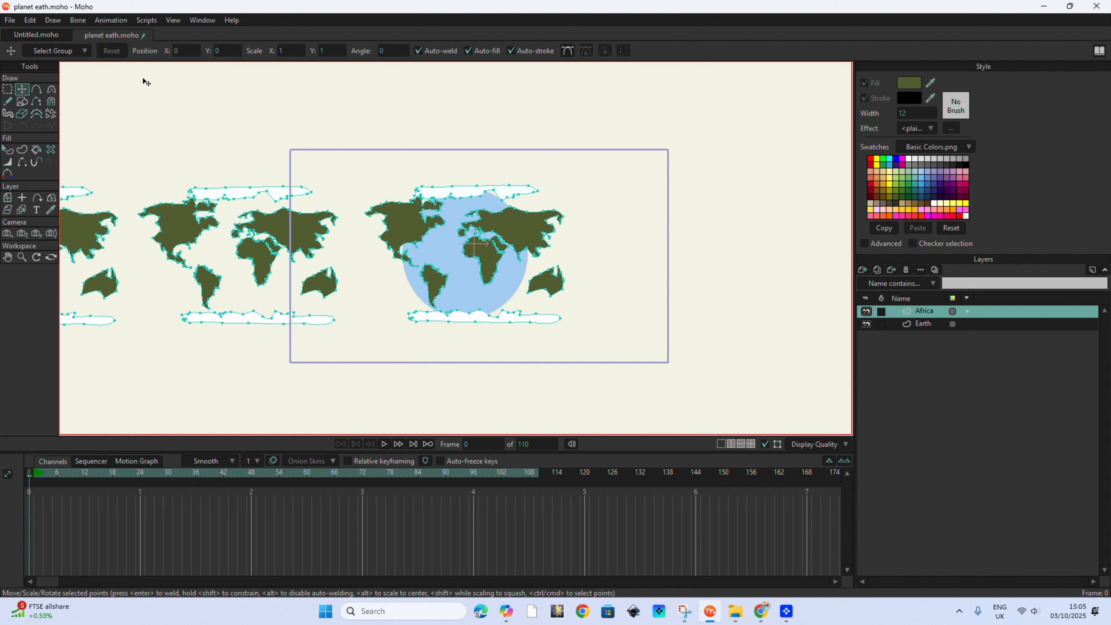
left_click(202, 25)
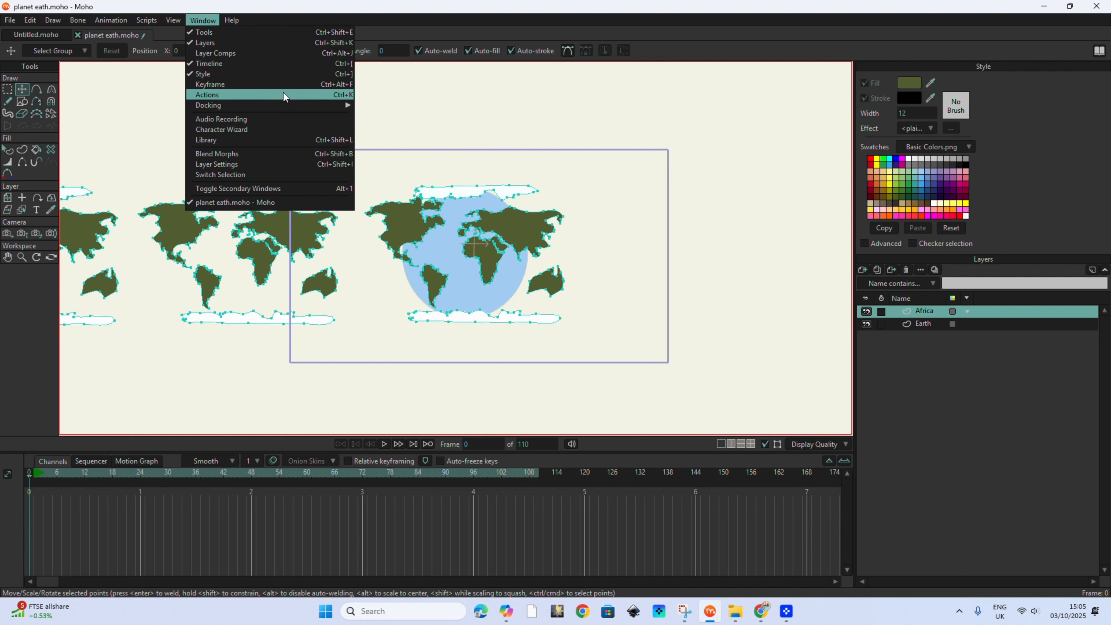
left_click(350, 93)
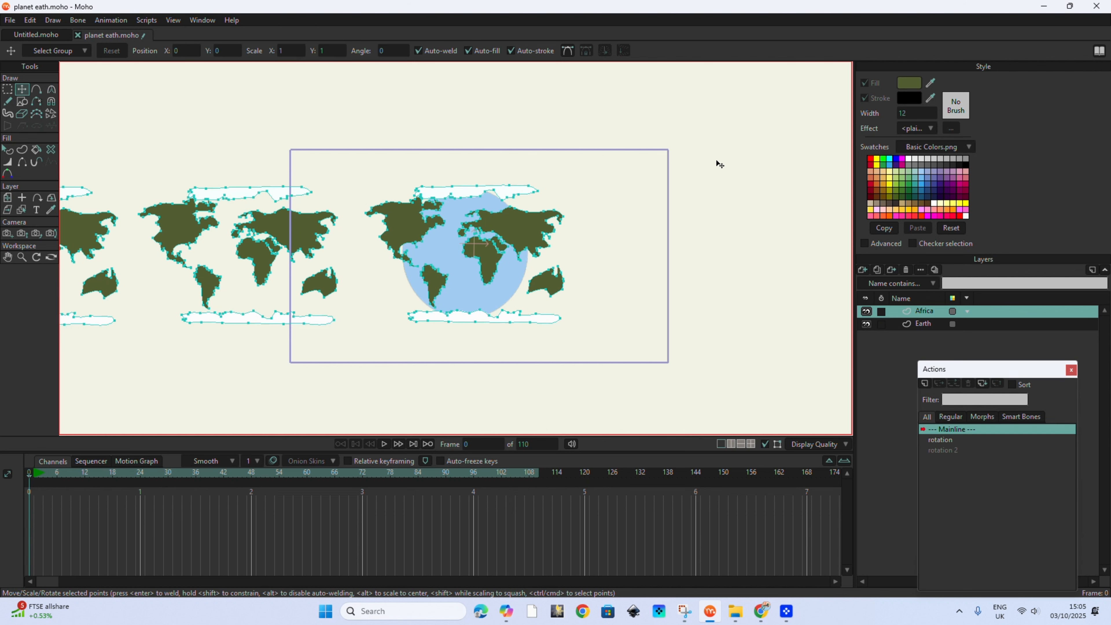
left_click_drag(997, 376, 952, 333)
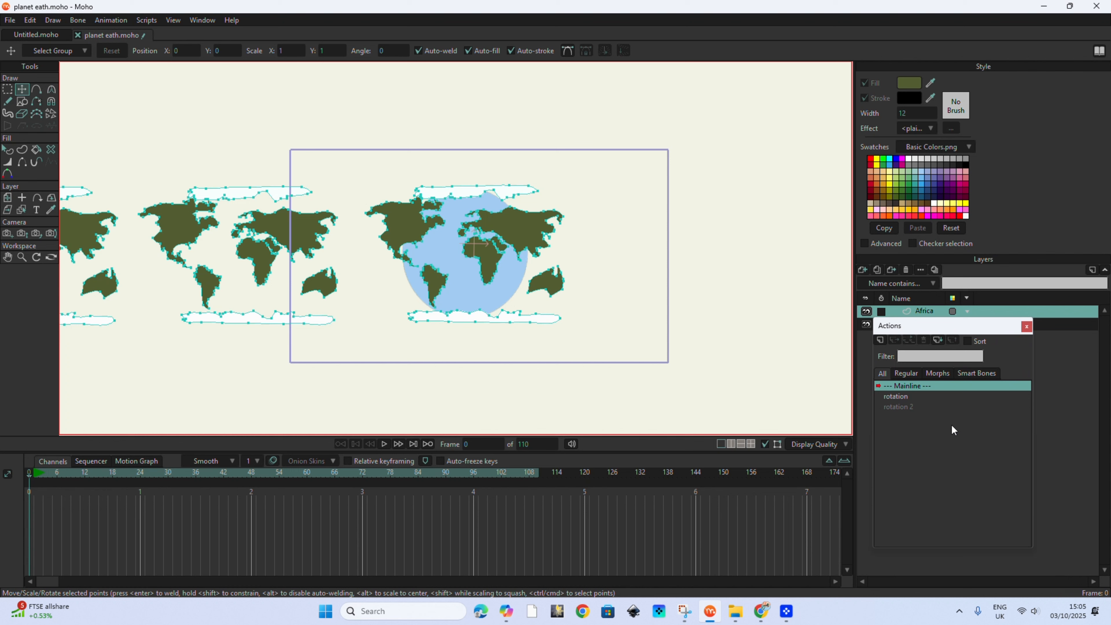
left_click(896, 396)
left_click(924, 341)
left_click(897, 397)
left_click(925, 340)
left_click_drag(972, 325, 956, 77)
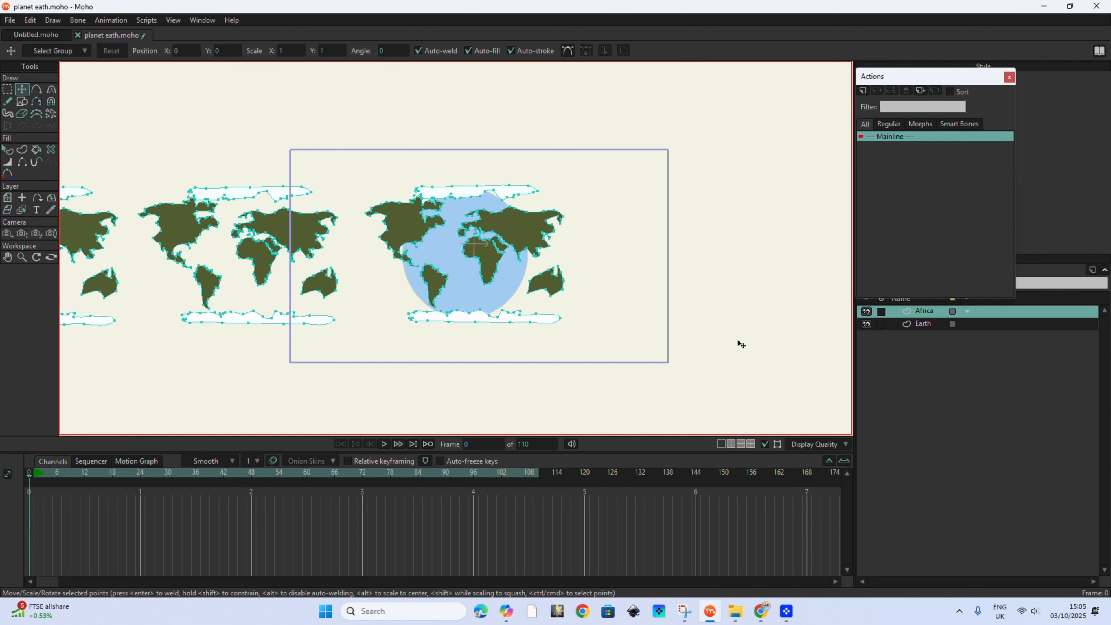
Group the Africa and Earth layers together and name the new group "planet".
left_click_drag(962, 77, 699, 437)
left_click(927, 323)
left_click(923, 312, "ctrl")
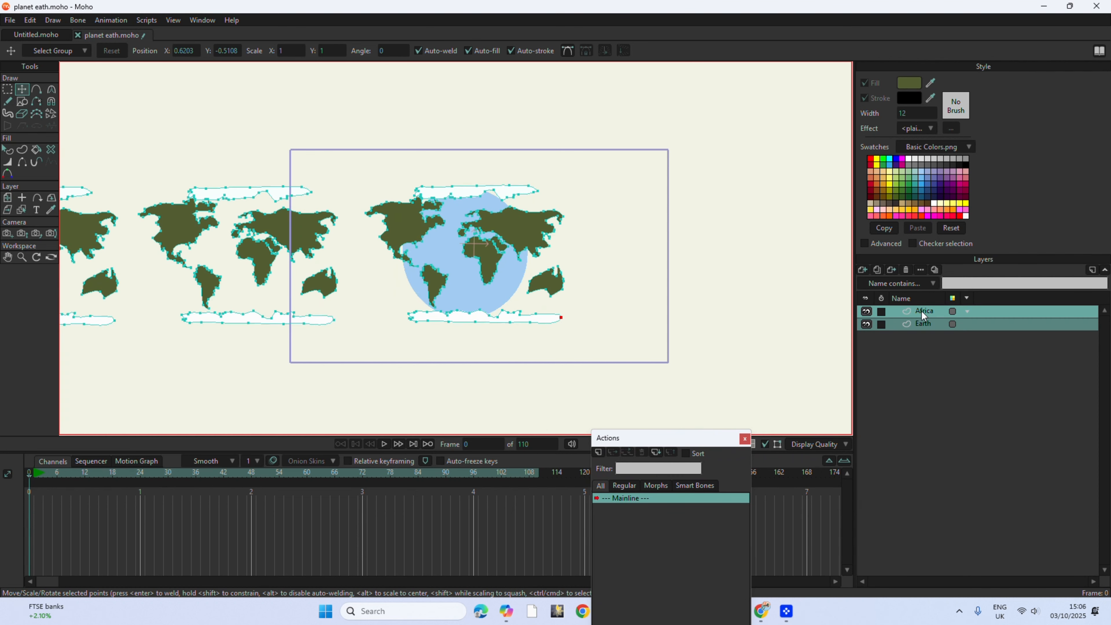
right_click(922, 313)
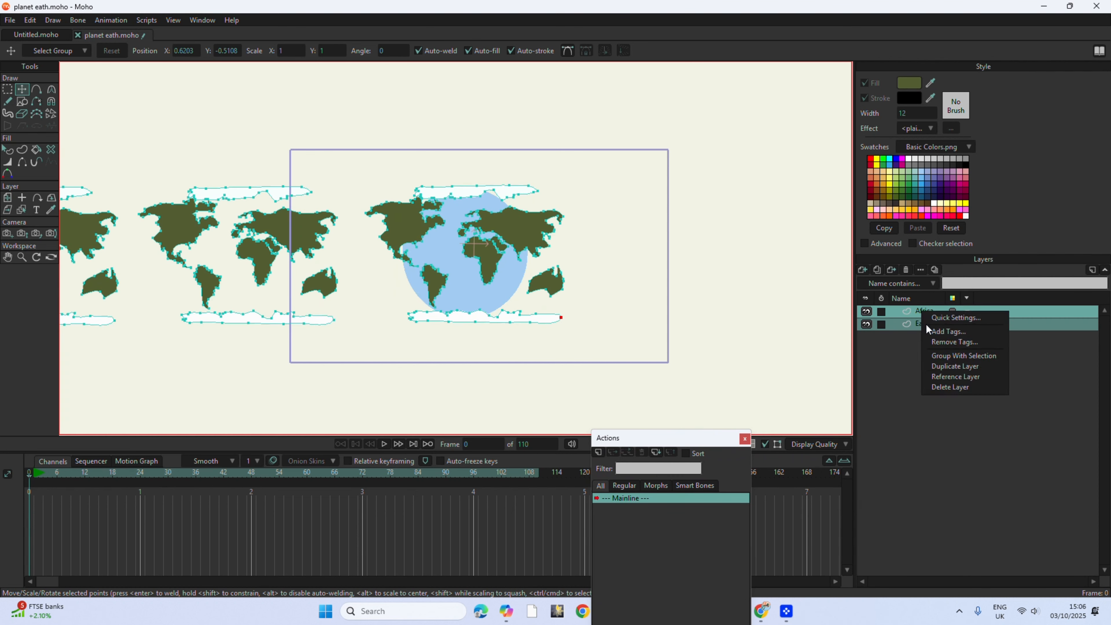
left_click(993, 355)
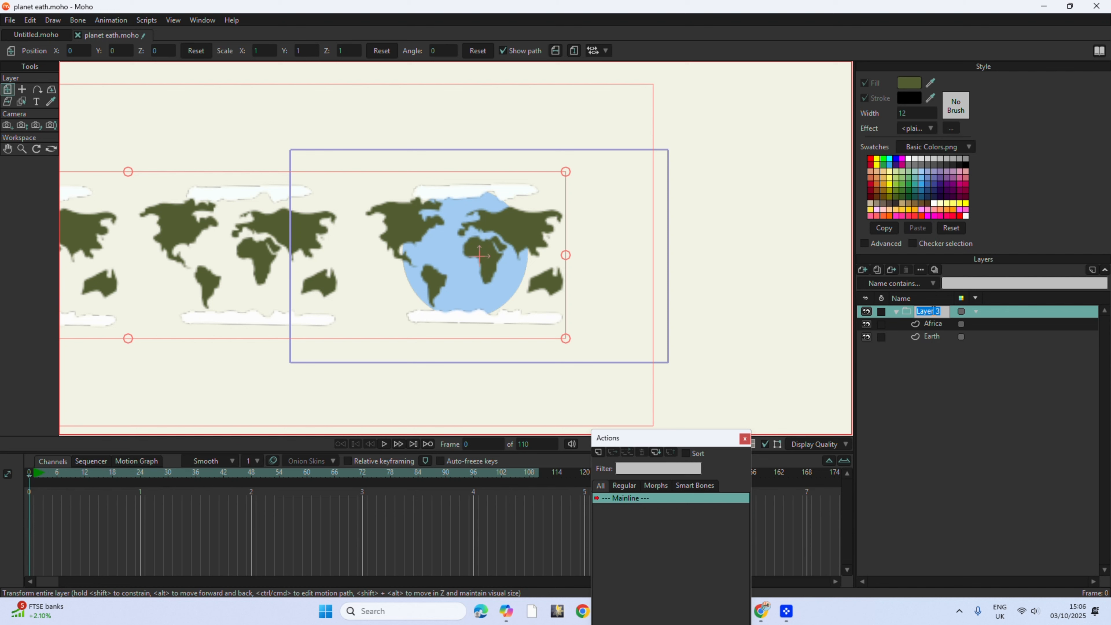
type("palne")
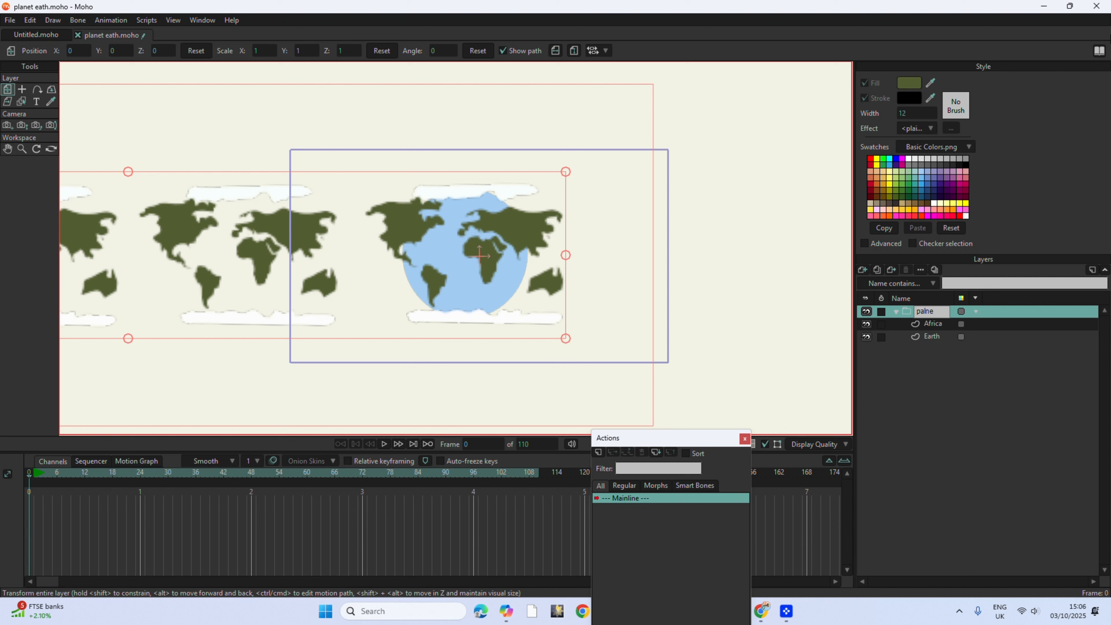
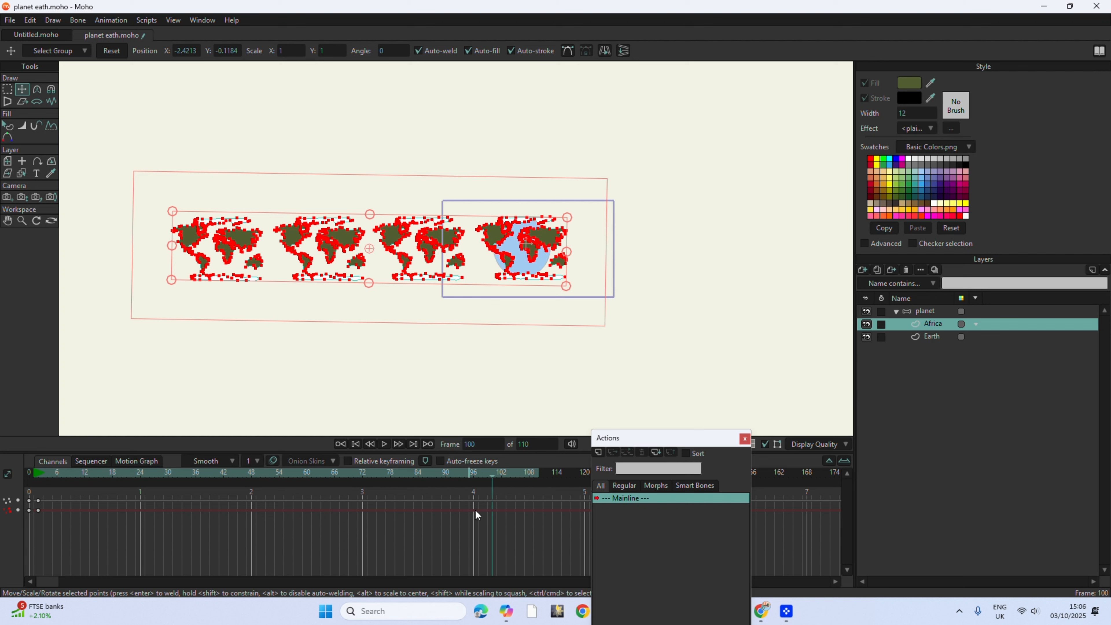
At frame 100, move the whole row of maps on the Africa layer right until the leftmost map overlaps the globe, and preview the animation.
left_click_drag(242, 246, 575, 242)
left_click_drag(500, 478, 2, 490)
scroll(534, 234, "up", 6)
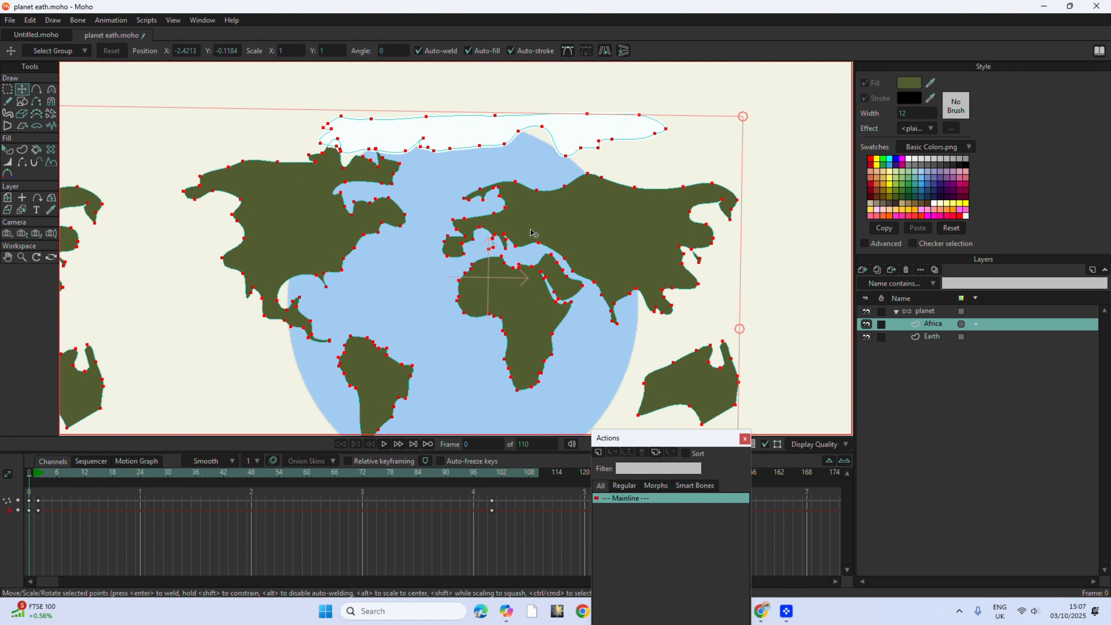
scroll(467, 175, "down", 2)
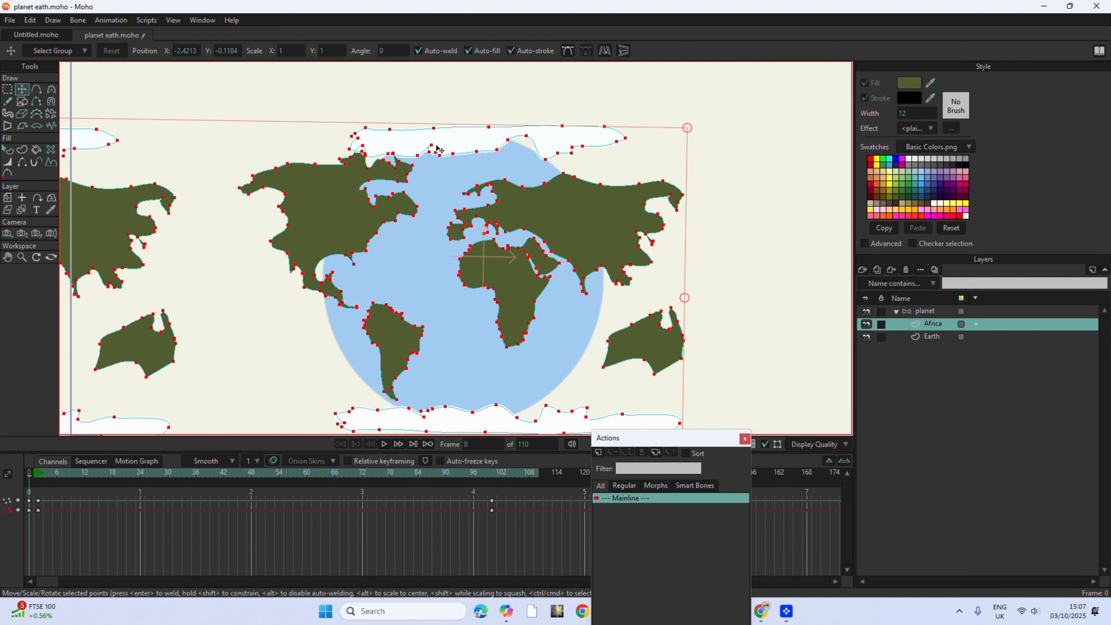
left_click(389, 444)
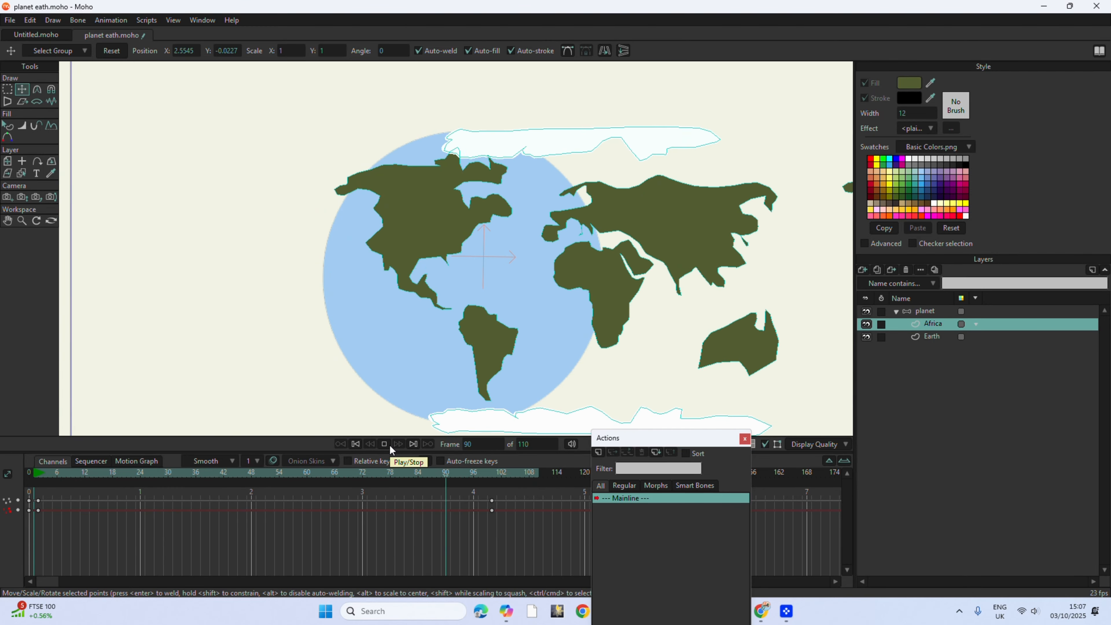
left_click(389, 445)
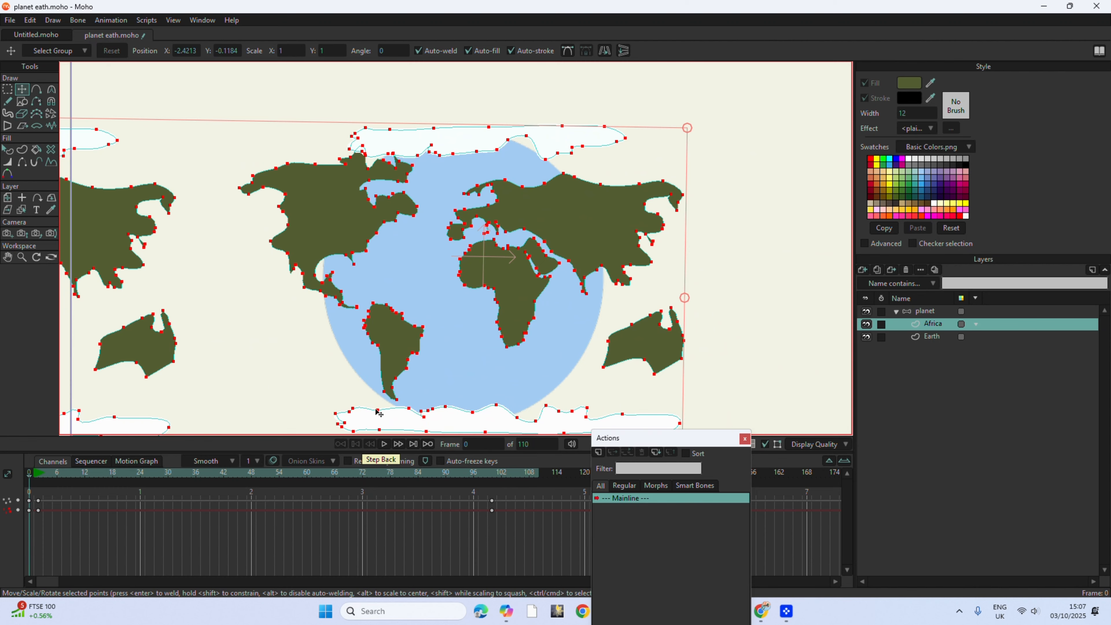
scroll(396, 265, "down", 4)
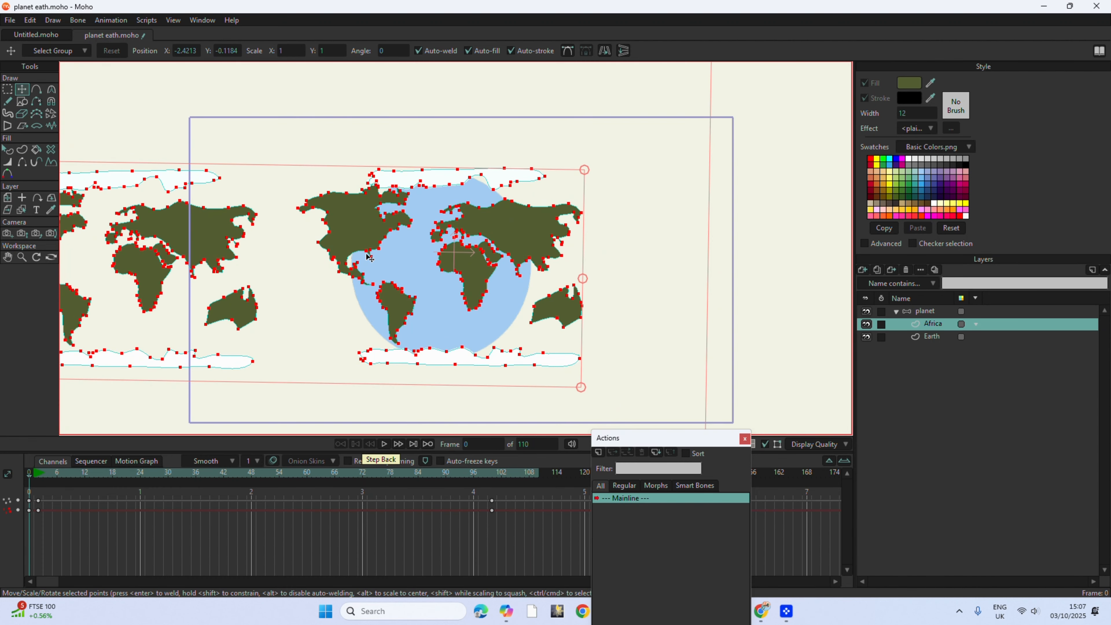
left_click(384, 443)
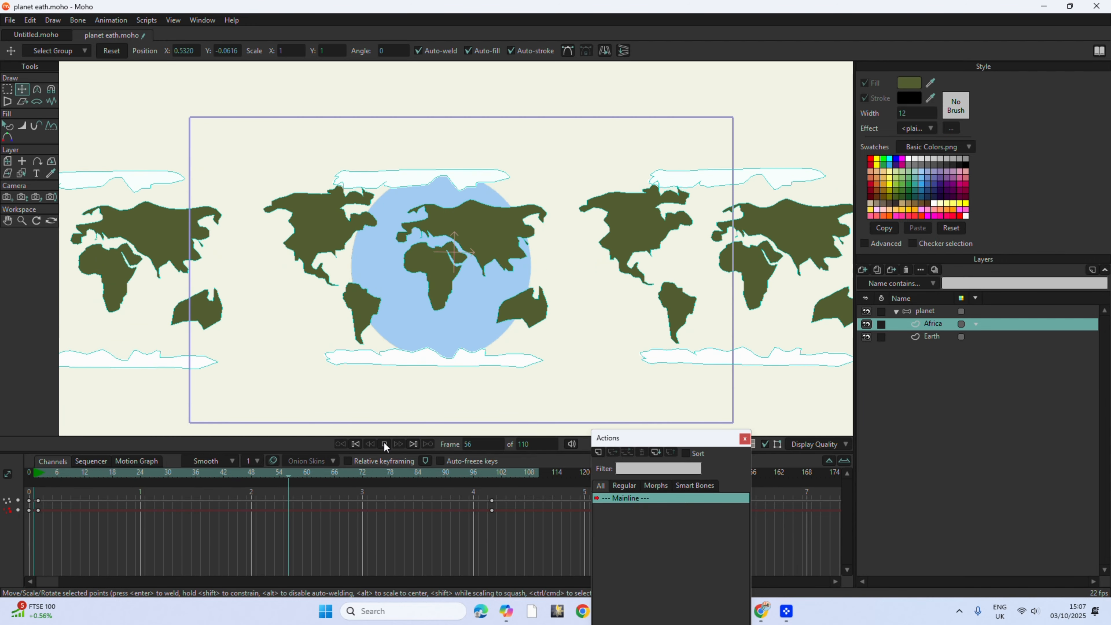
left_click(384, 442)
left_click(384, 441)
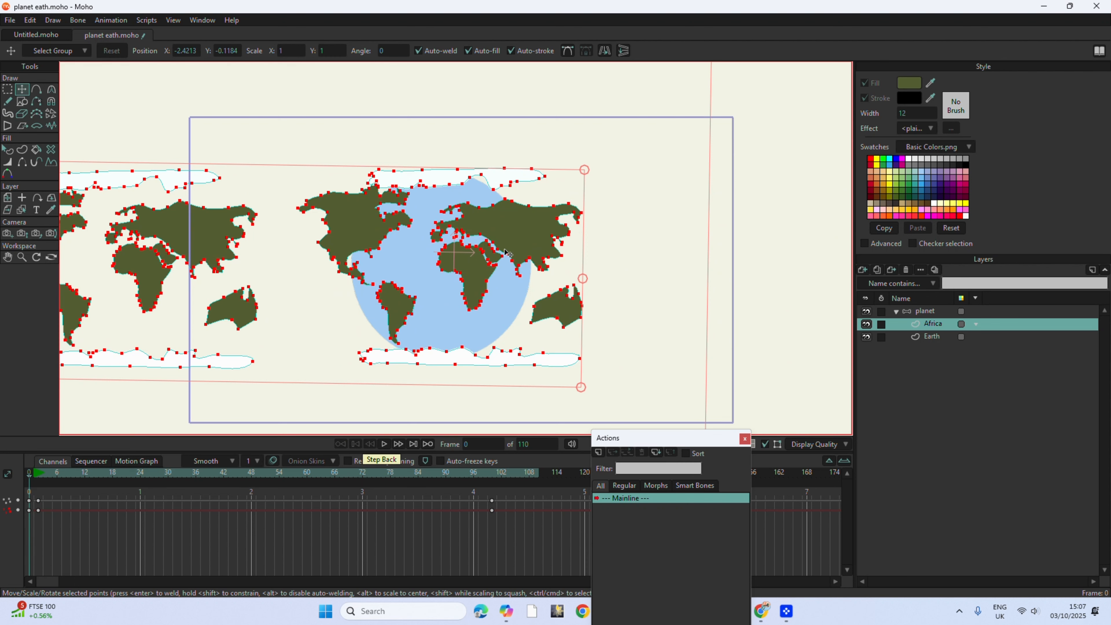
Mask the planet group inside its bottom layer and play the animation to check the clipped maps.
left_click(952, 342)
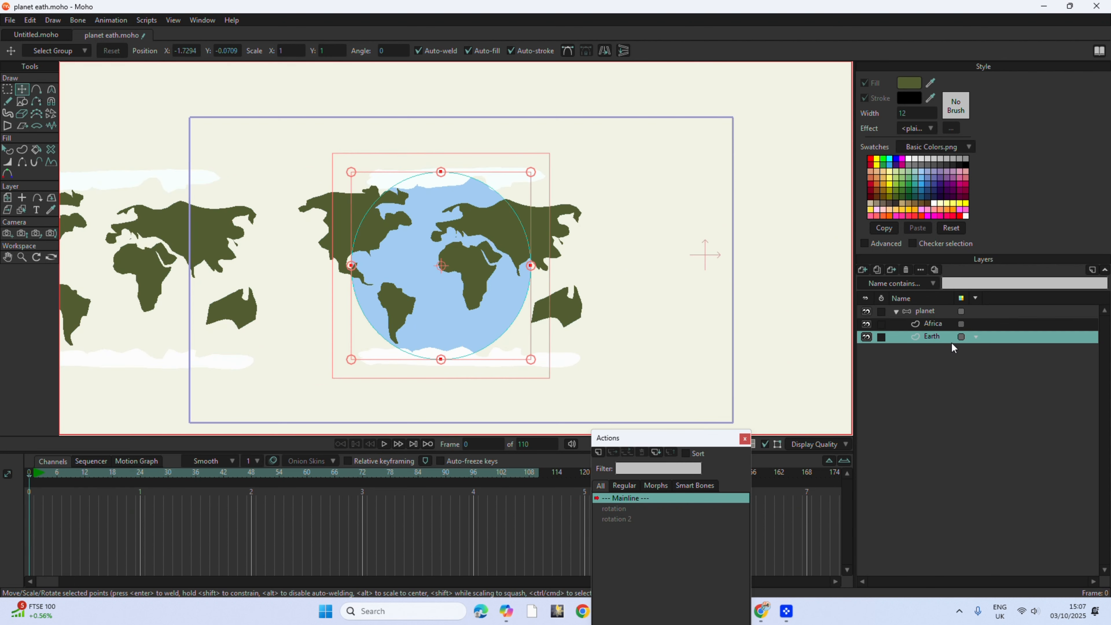
left_click(924, 324)
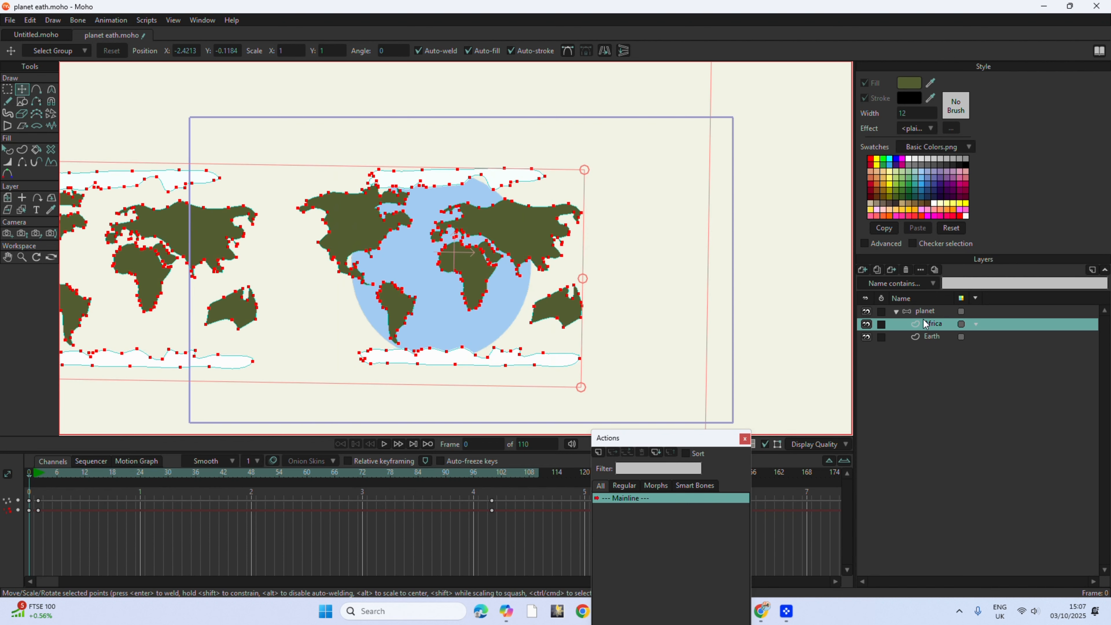
left_click(927, 336, "shift")
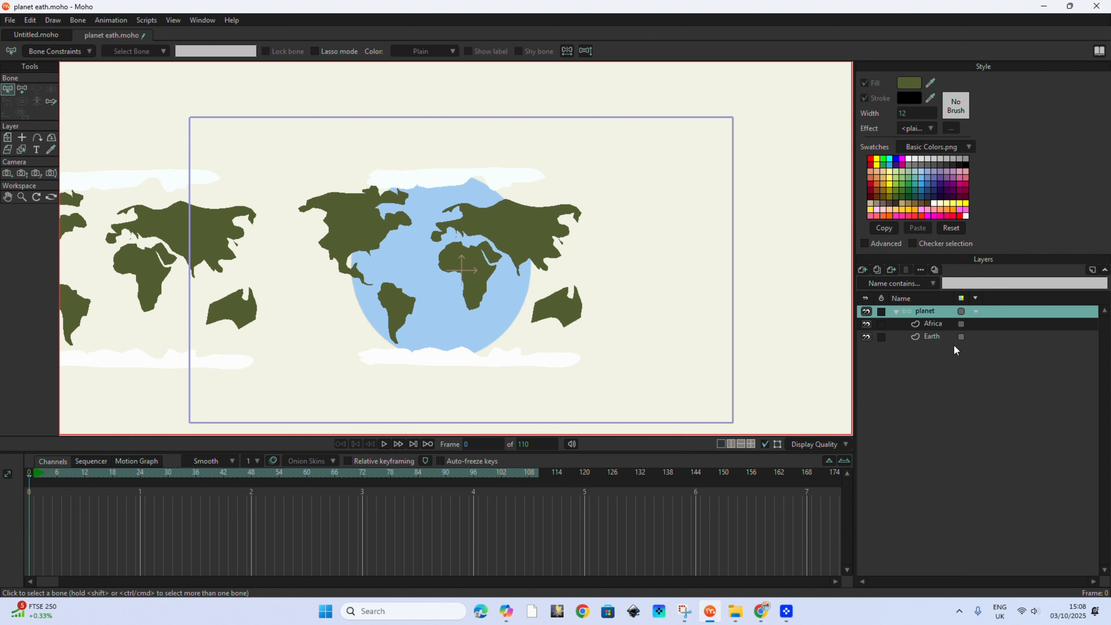
right_click(927, 311)
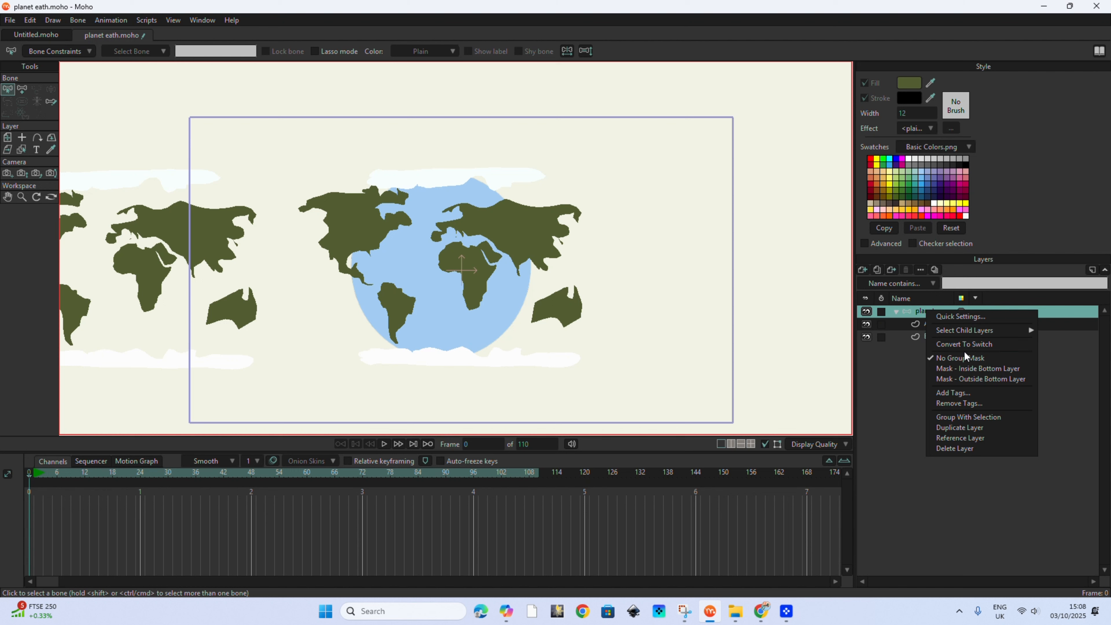
left_click(972, 371)
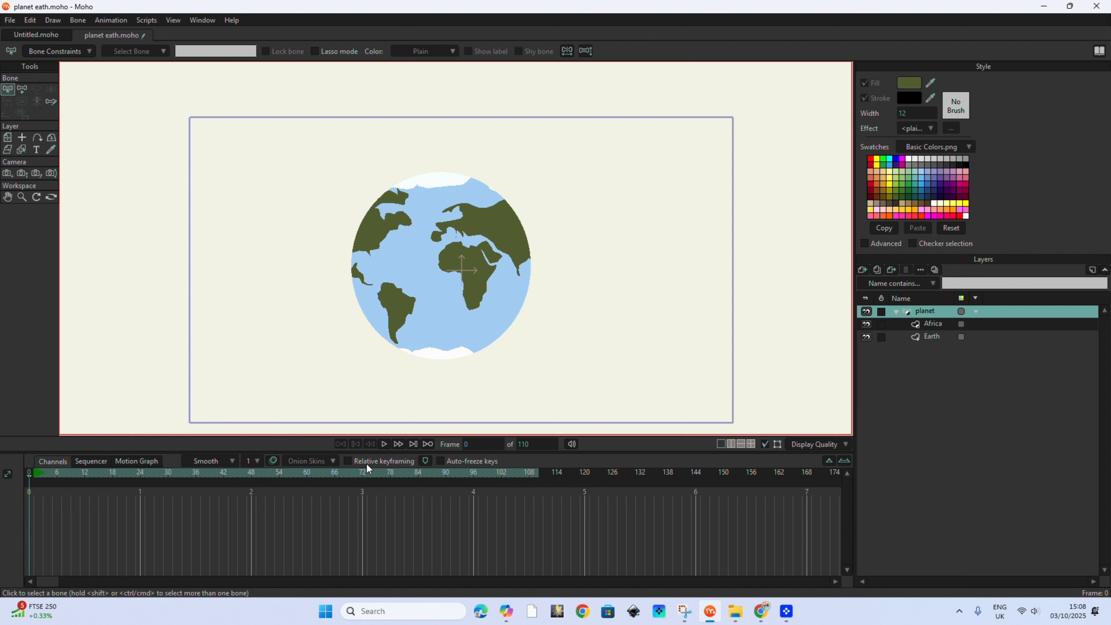
left_click(385, 443)
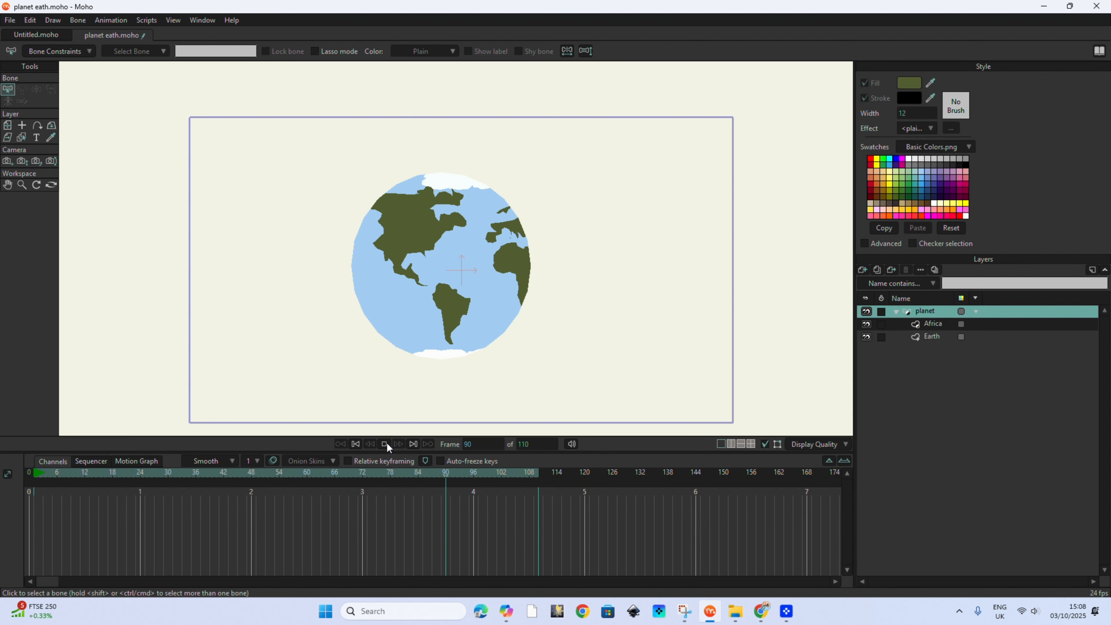
left_click(385, 443)
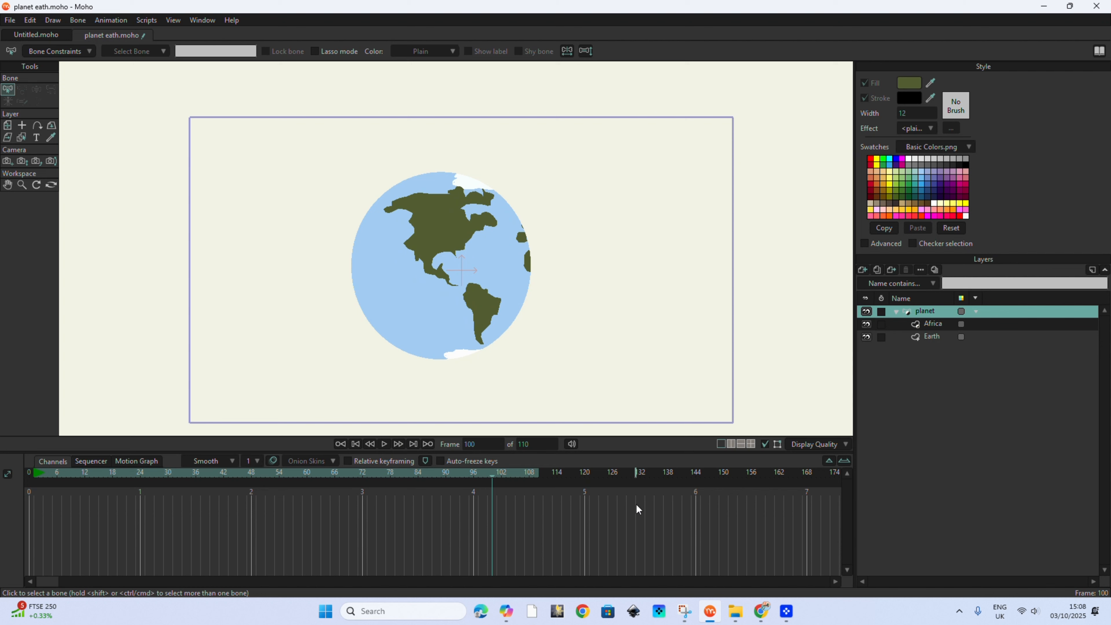
Move the Africa layer's end keyframes to about frame 171 and play the slower rotation from the start.
left_click(925, 322)
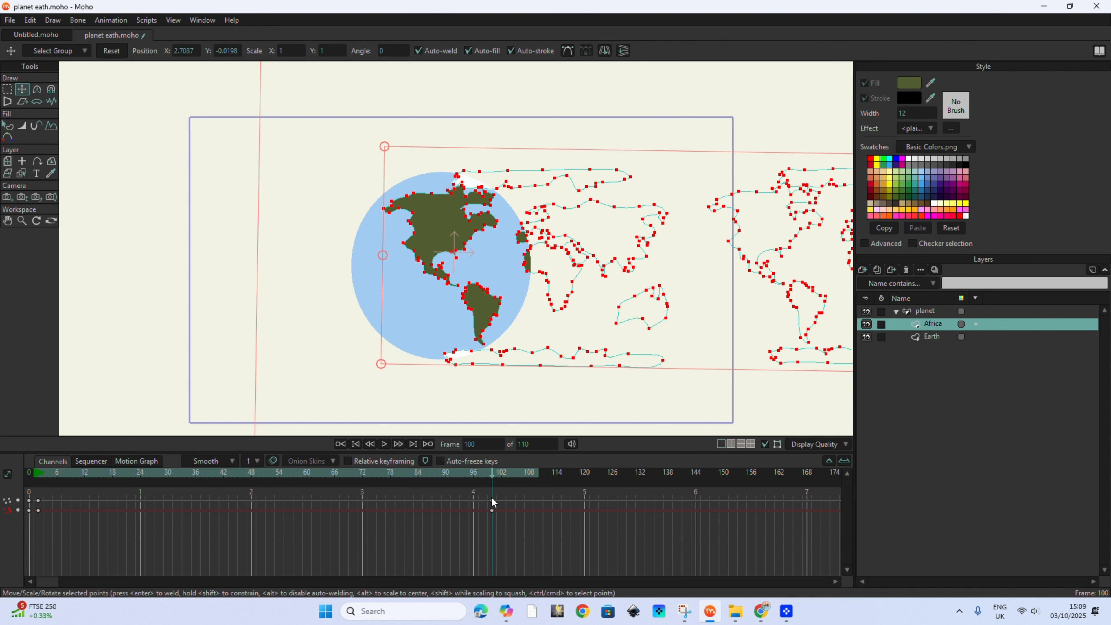
left_click_drag(483, 490, 823, 501)
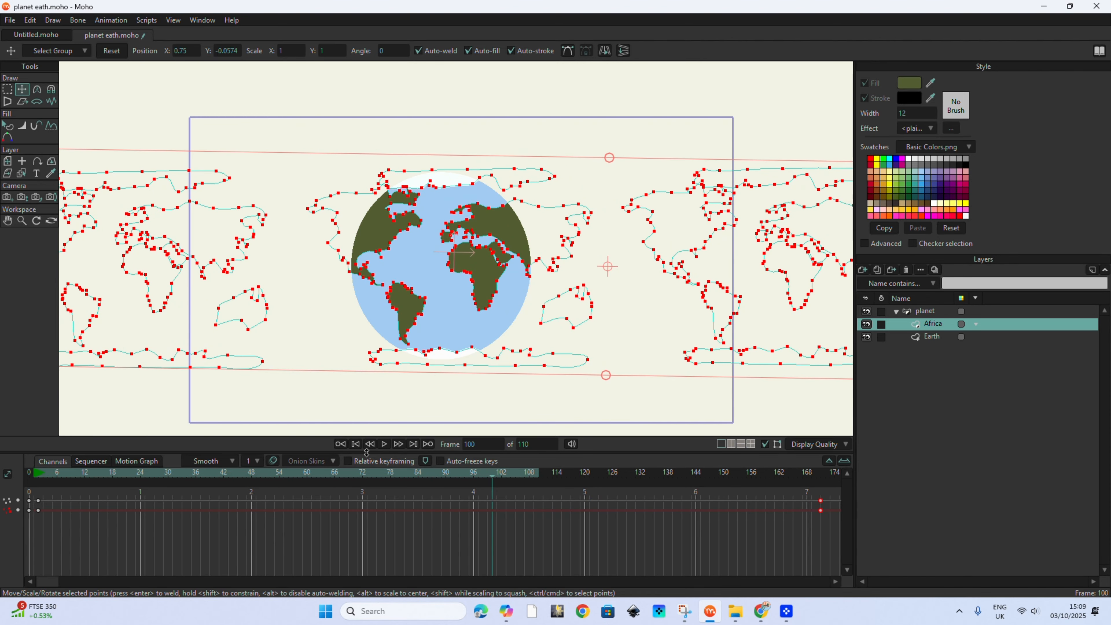
left_click(356, 444)
left_click(385, 443)
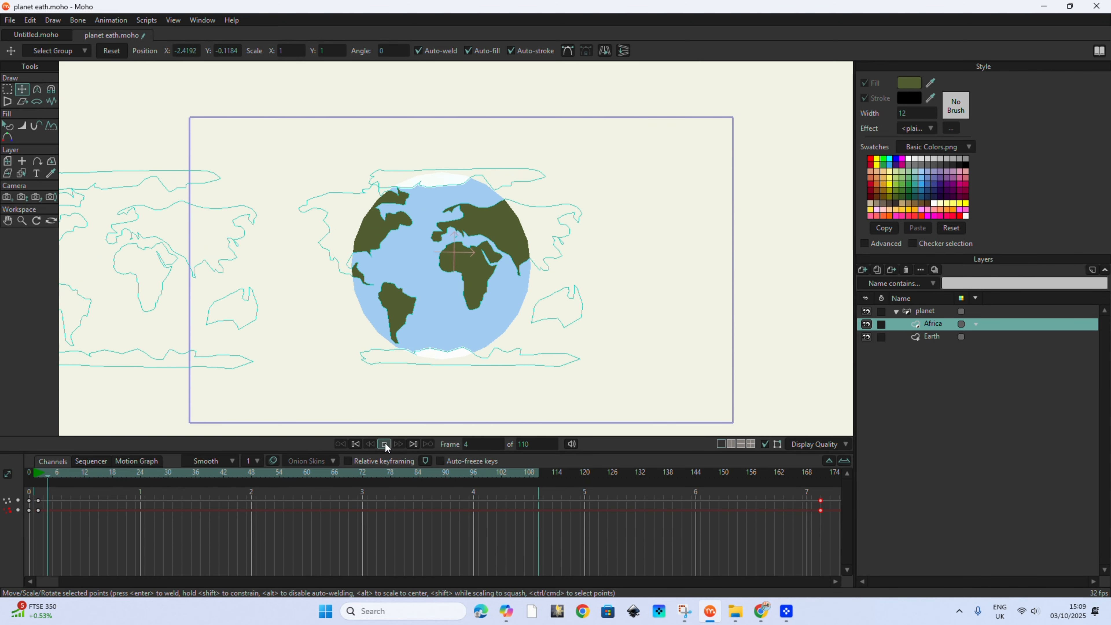
left_click(385, 443)
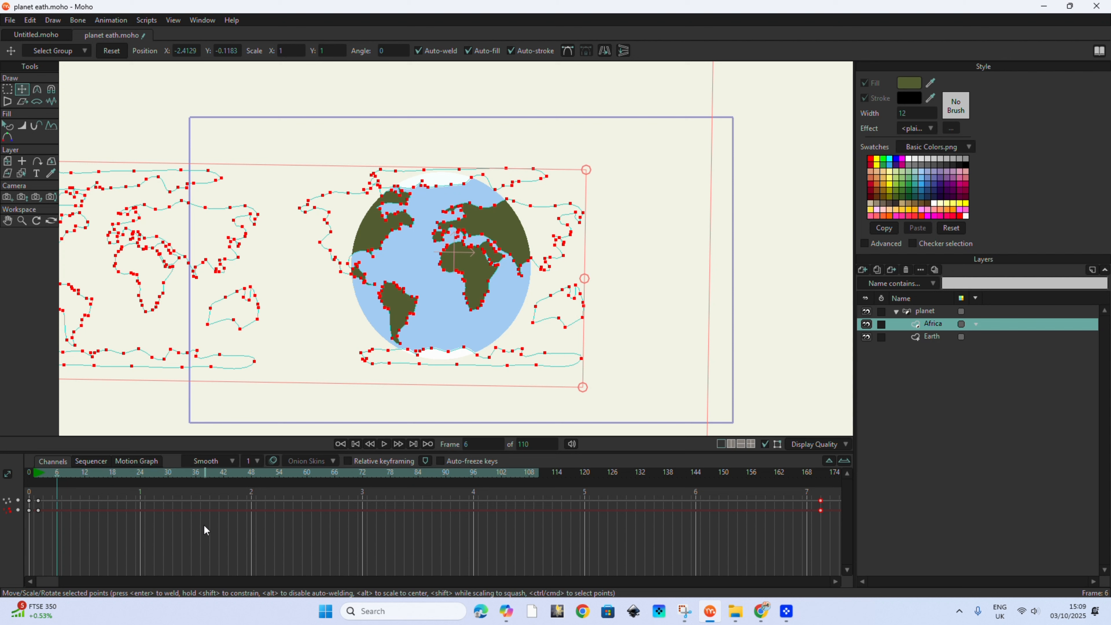
Try moving the Africa layer's end keyframes back to about frame 110 and preview the animation.
left_click_drag(57, 476, 4, 486)
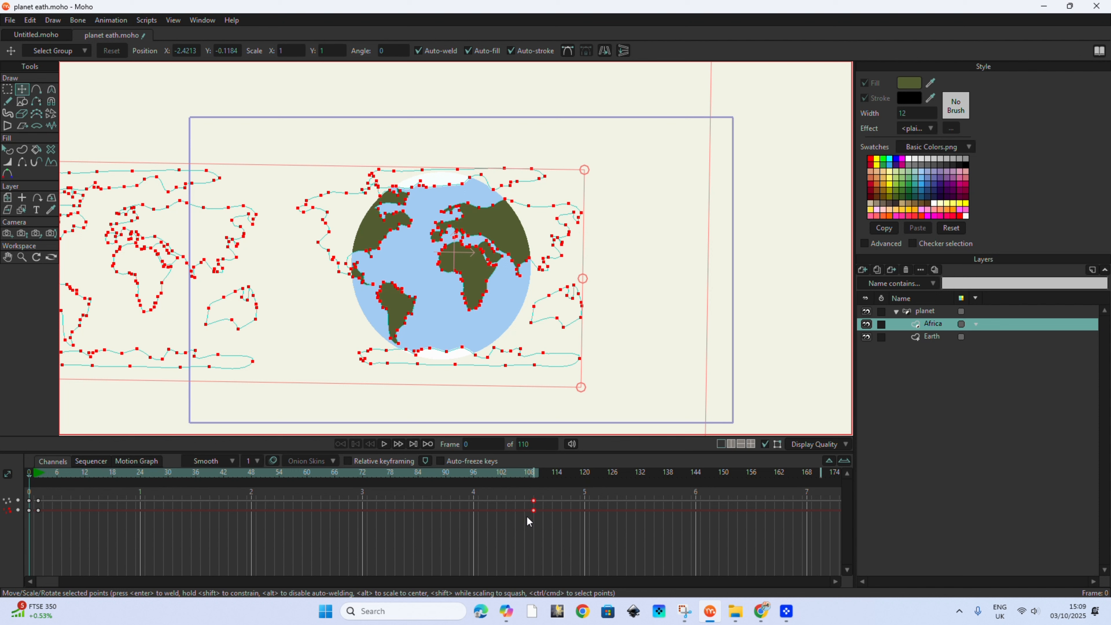
left_click_drag(536, 511, 541, 511)
left_click(384, 444)
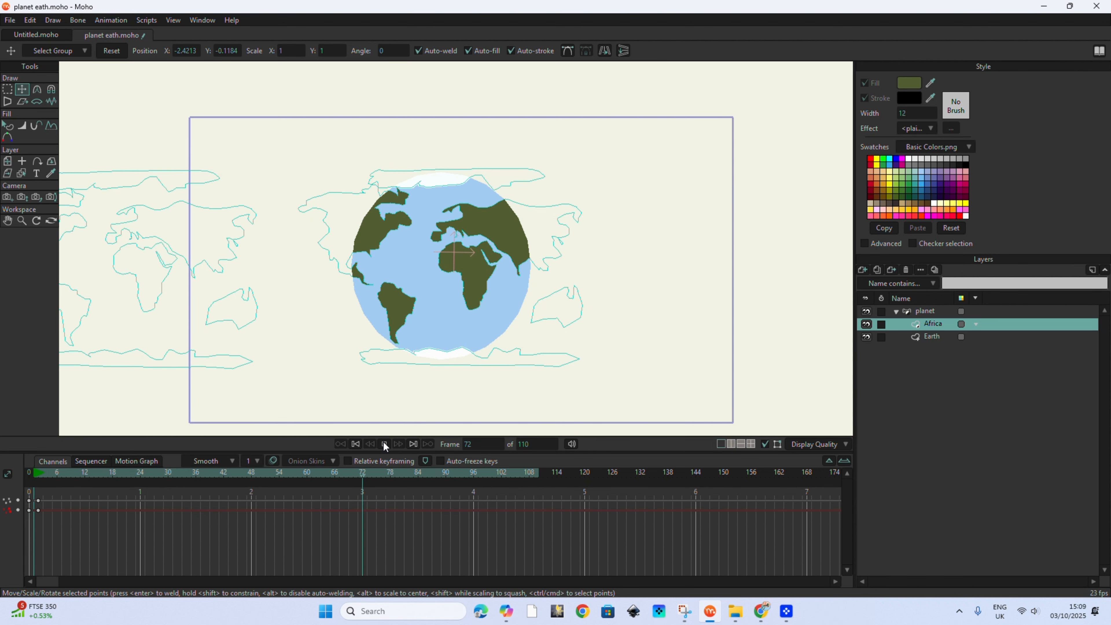
left_click(384, 443)
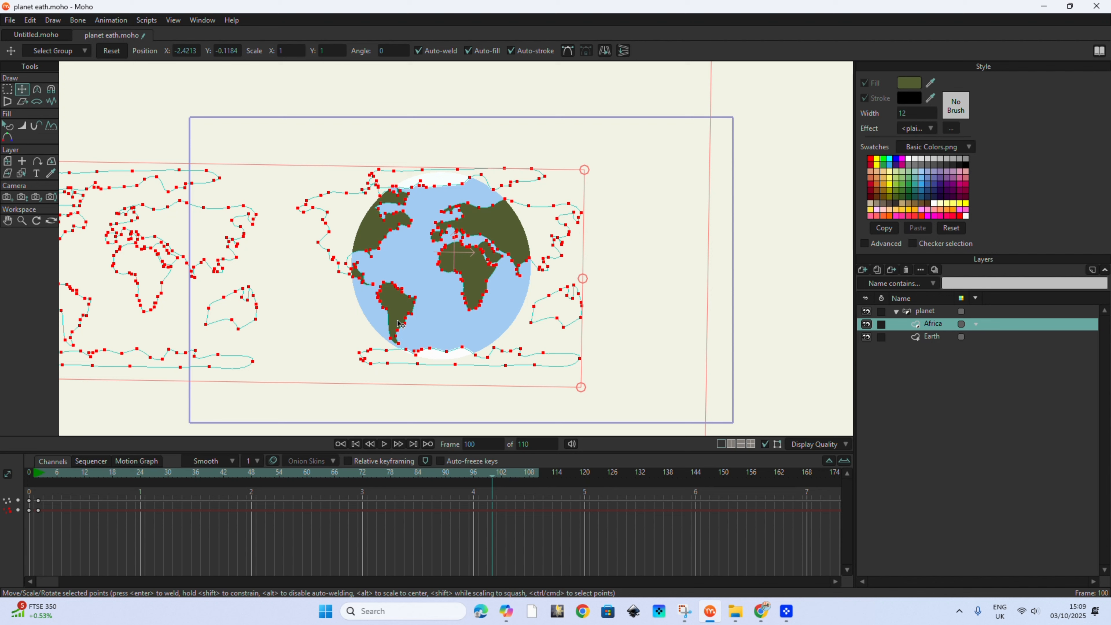
At frame 100, move the row of maps right until the second map from the right covers the globe, and preview the rotation.
left_click_drag(400, 324, 679, 326)
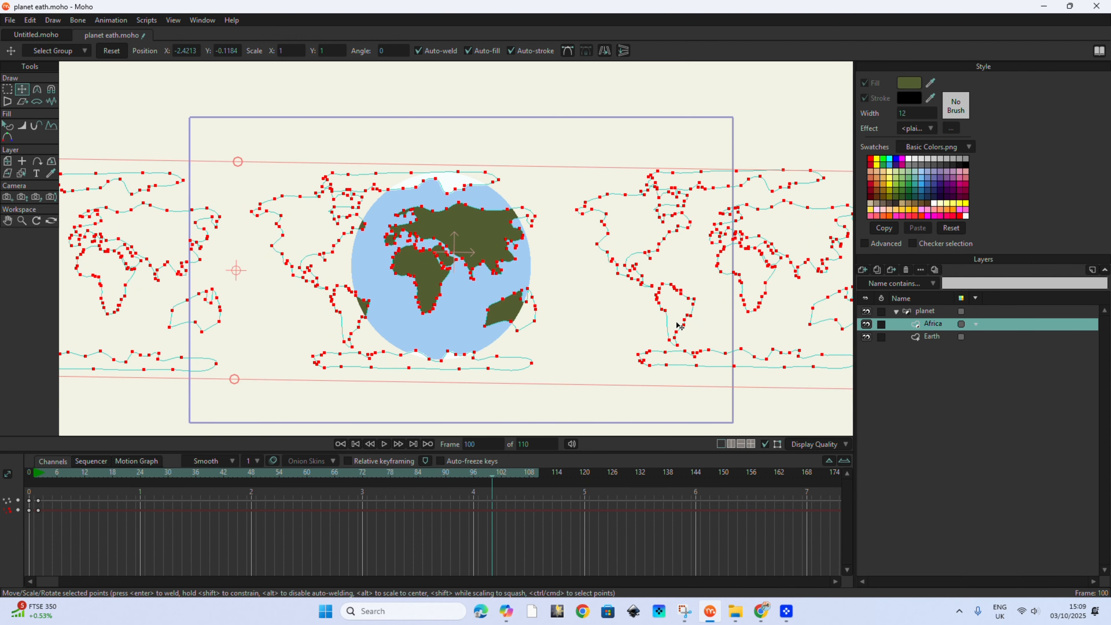
left_click_drag(493, 478, 2, 507)
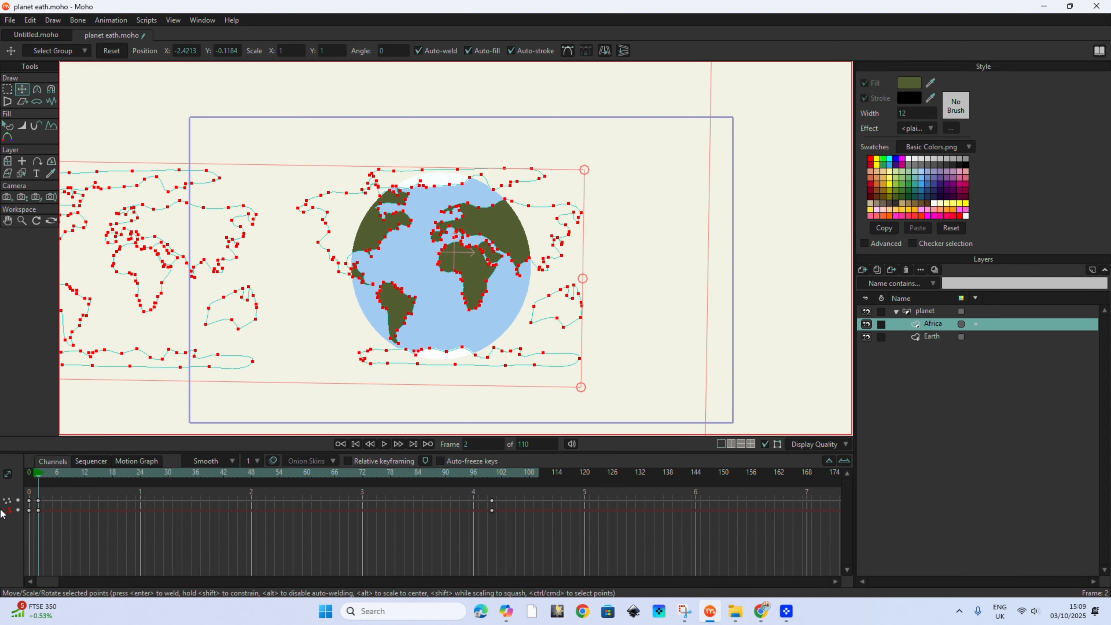
left_click(386, 444)
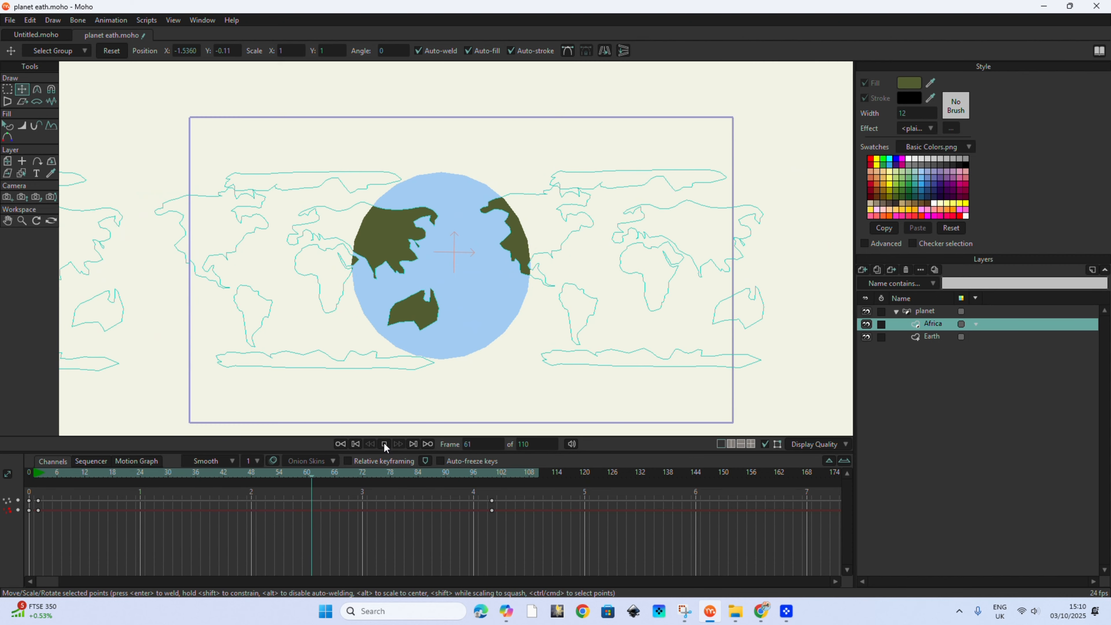
left_click(383, 442)
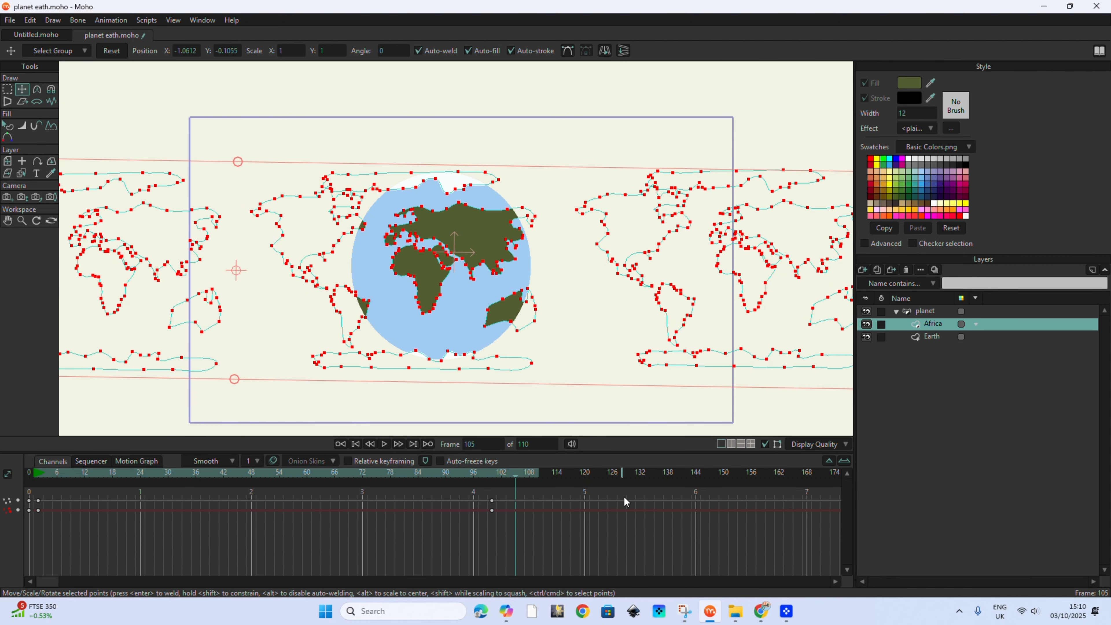
Try Cycle interpolation back to frame 2 on the Africa layer's frame 100 keyframes, and undo it after playback.
left_click_drag(500, 513, 489, 516)
right_click(493, 505)
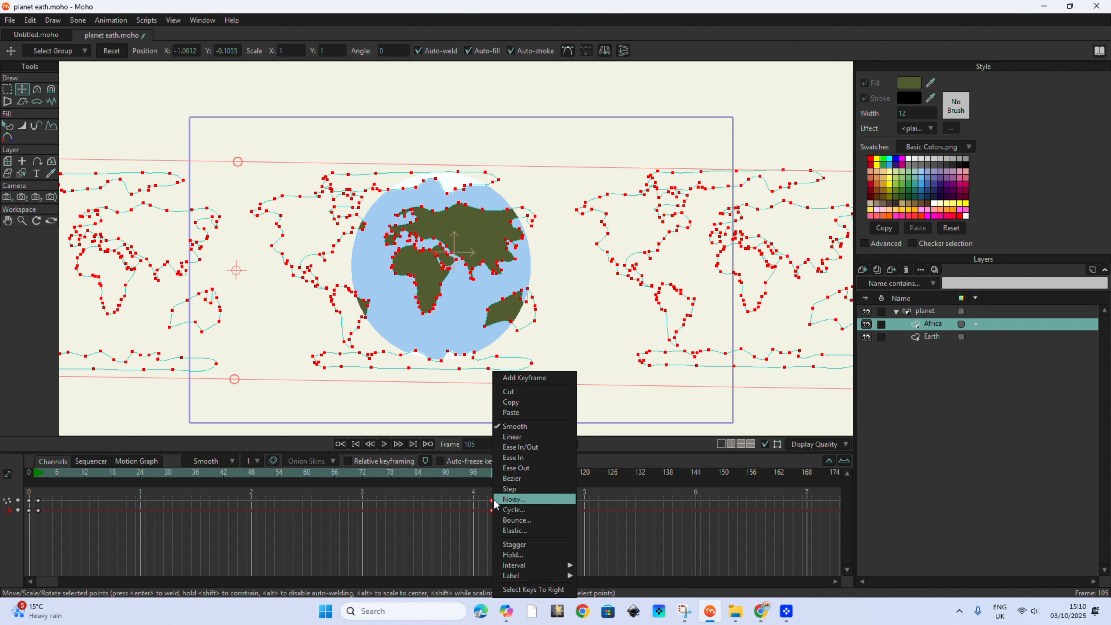
left_click(532, 510)
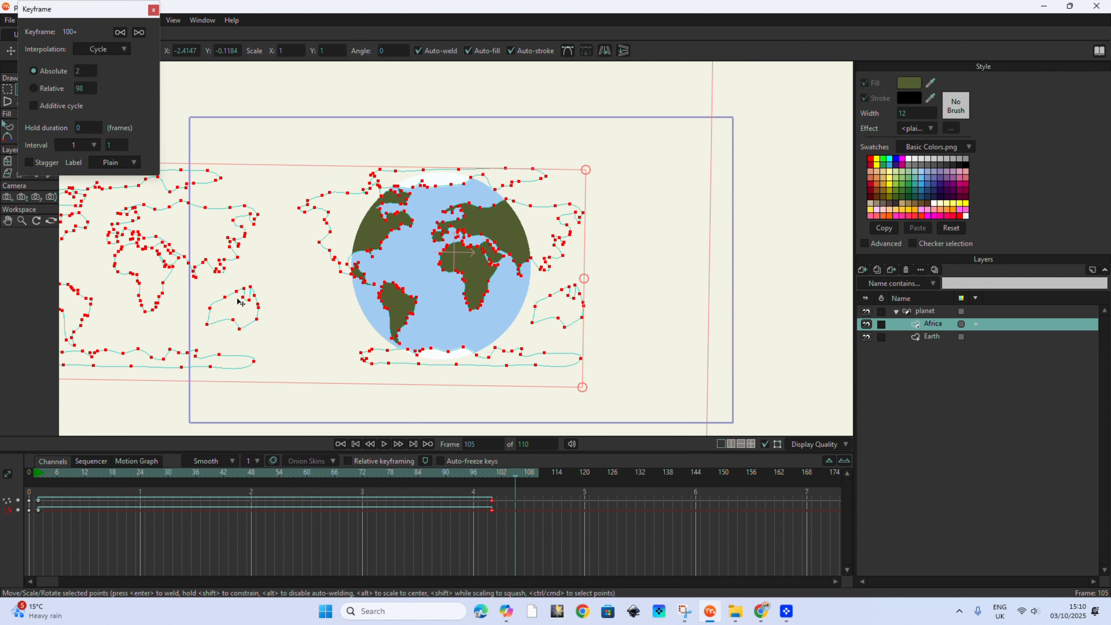
left_click(386, 442)
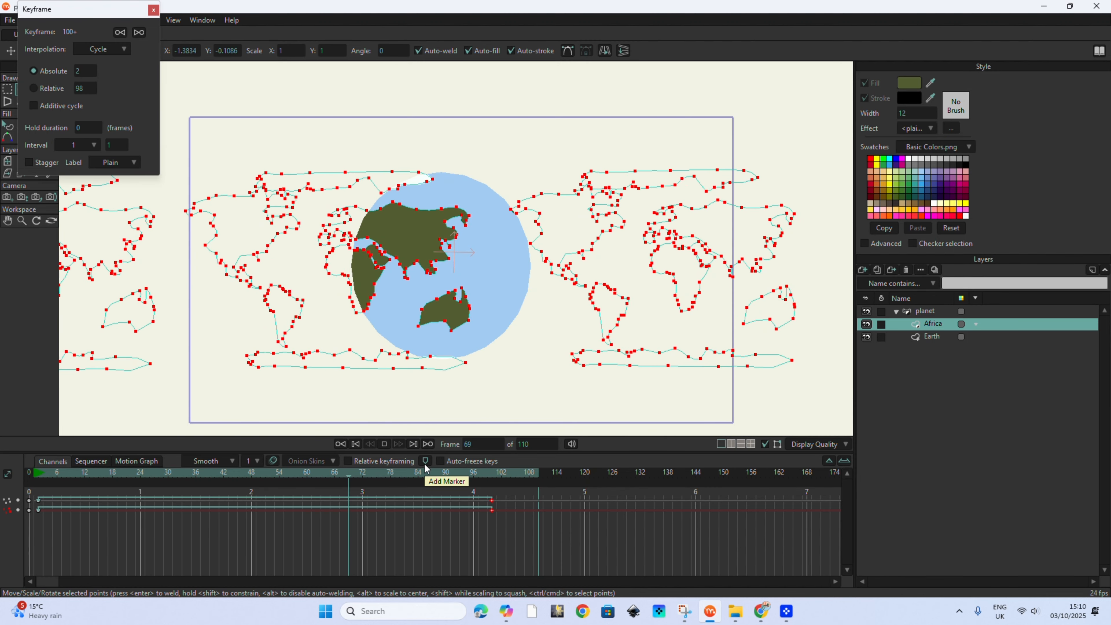
key("ctrl+z")
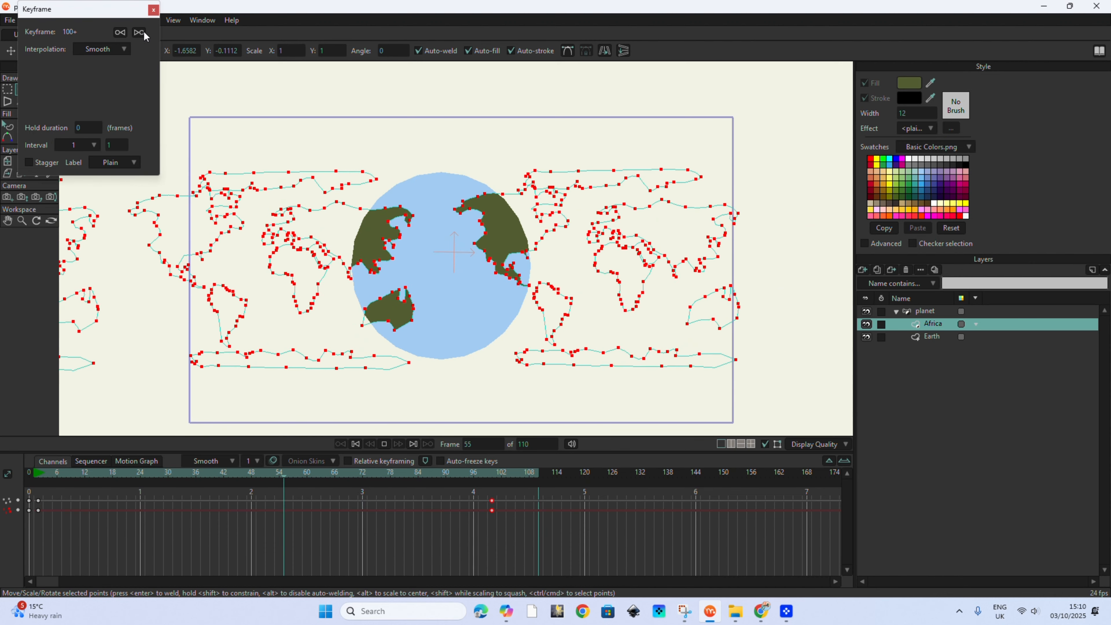
left_click(153, 10)
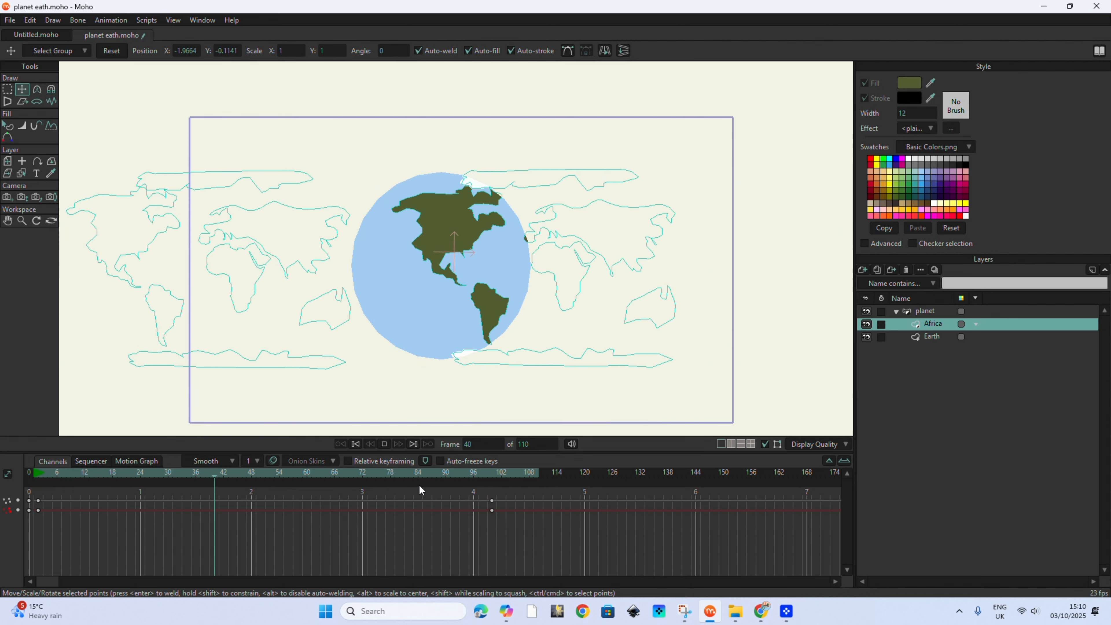
Delete the Africa layer's end keyframes at frame 100 and set the animation's end frame to 300.
left_click(385, 444)
left_click_drag(479, 491, 500, 541)
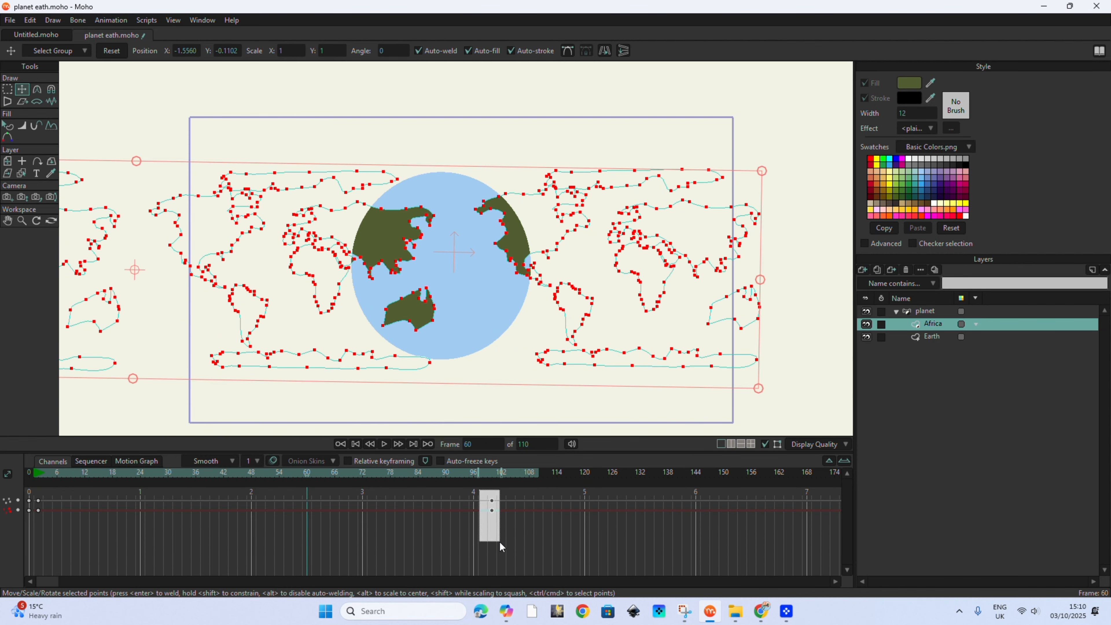
key("Delete")
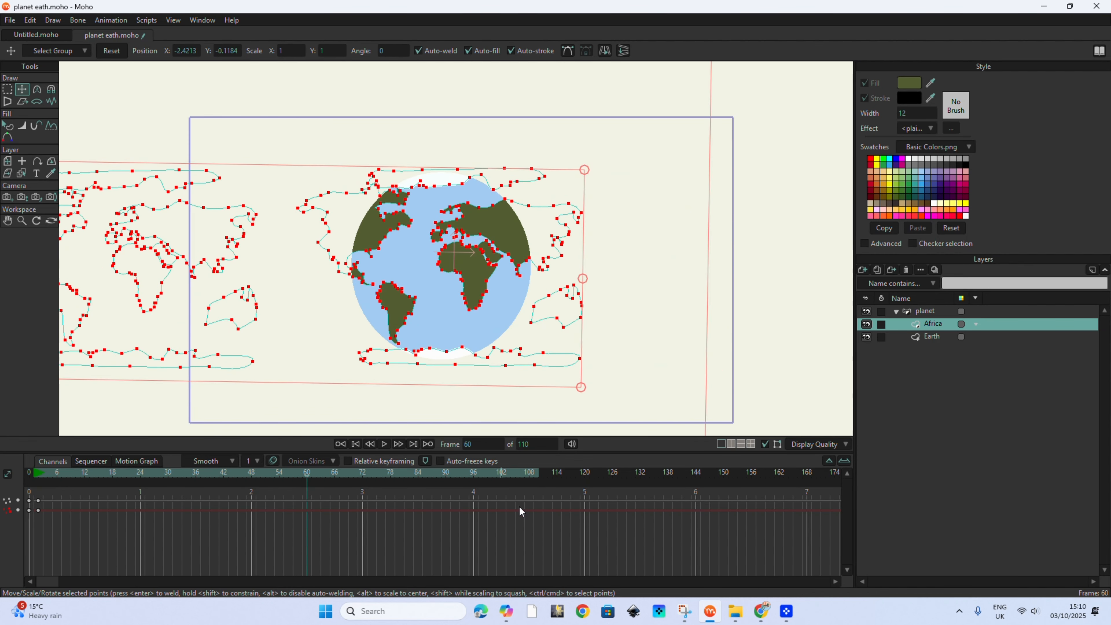
left_click(533, 444)
key("Return")
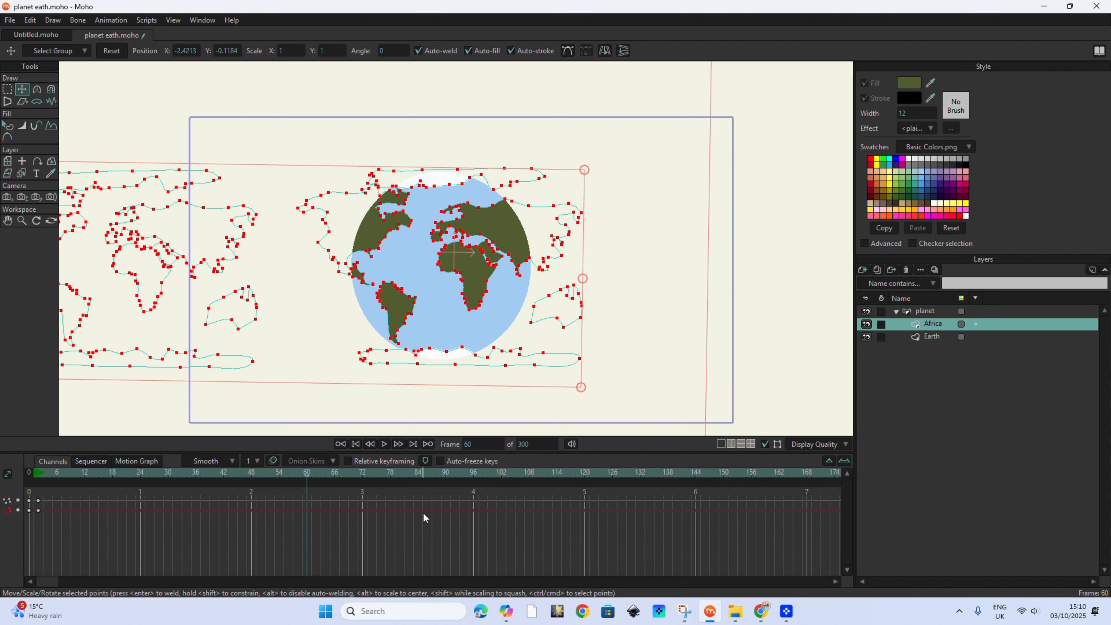
Play the animation, then return to the start and clear the keyframes from the Africa layer's timeline.
left_click(384, 443)
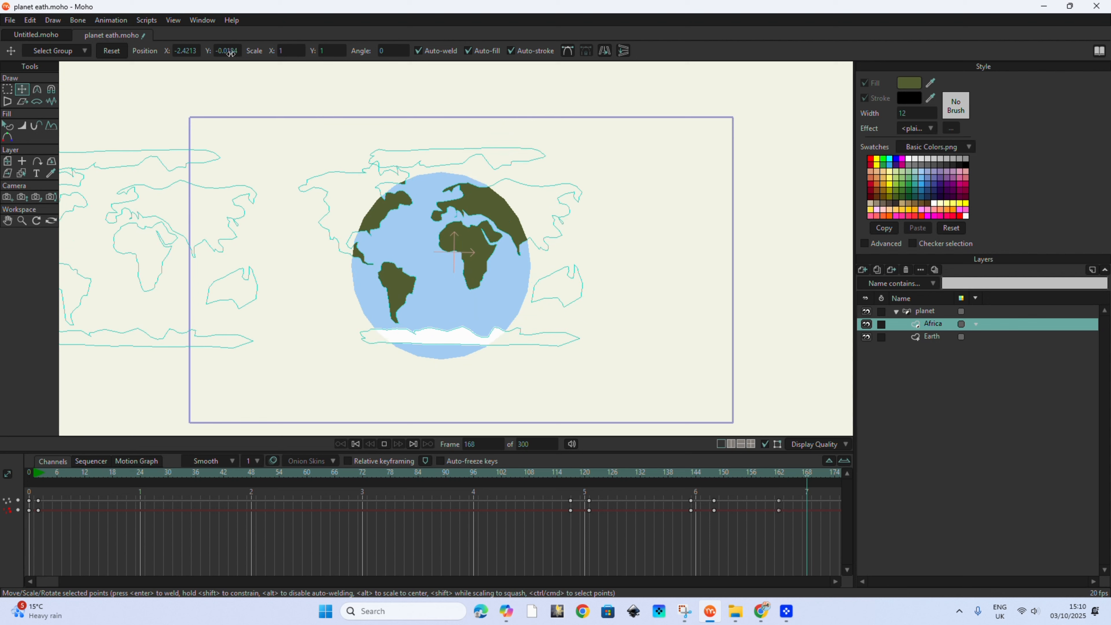
left_click(355, 444)
left_click_drag(776, 545, 7, 483)
key("Delete")
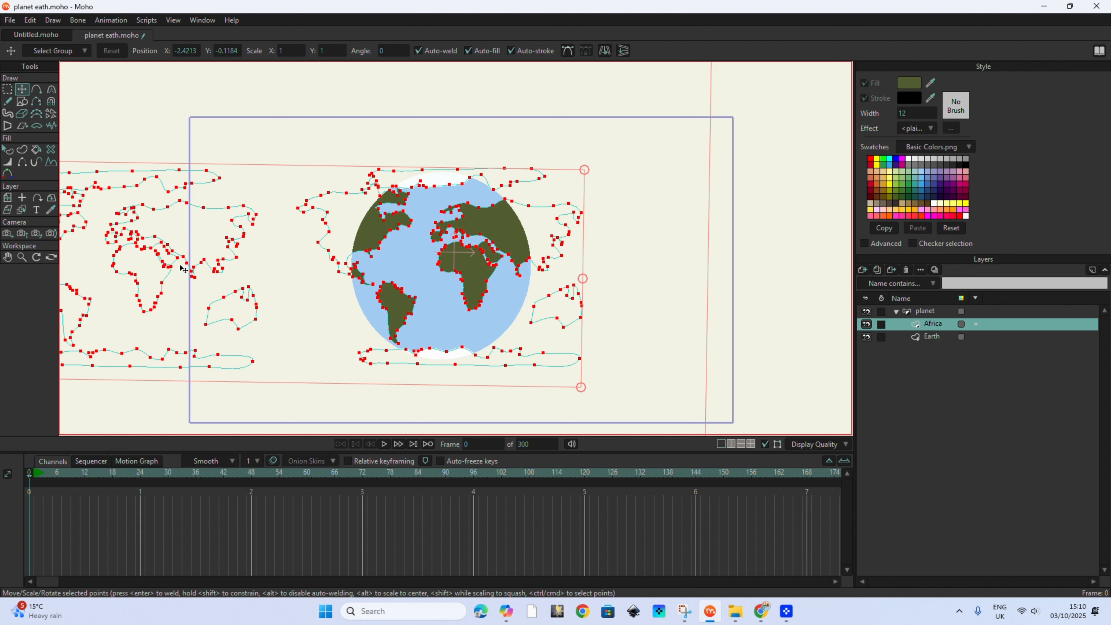
At frame 0, shift the row of maps to X position -2.5213, reset the points at frame 2, and preview the animation.
left_click_drag(182, 49, 169, 48)
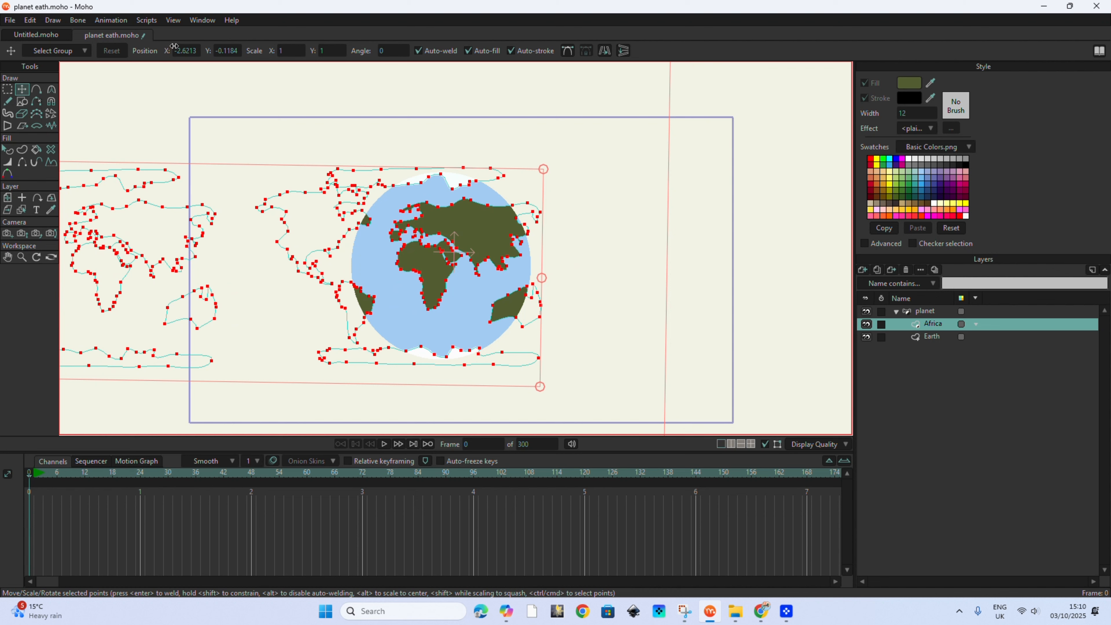
left_click_drag(174, 46, 178, 48)
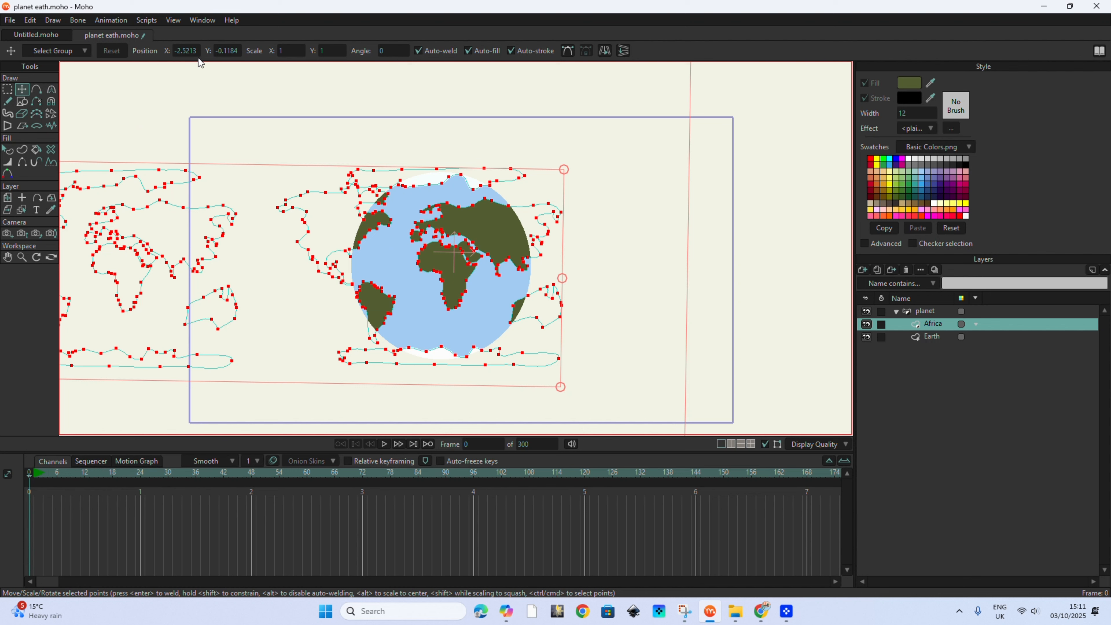
left_click(41, 476)
left_click(111, 51)
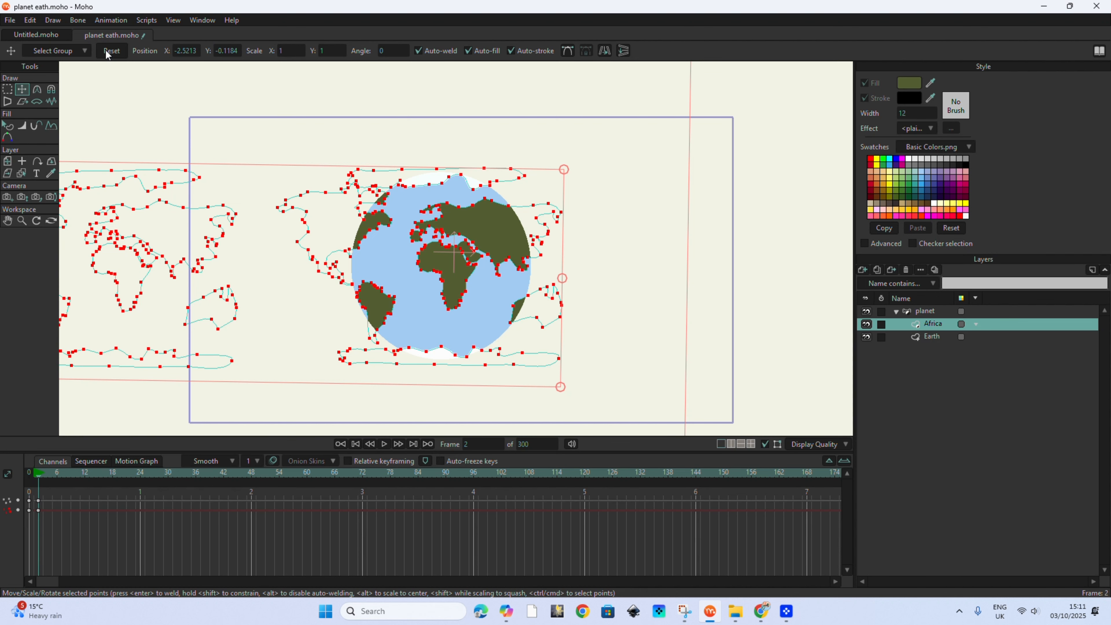
left_click(384, 444)
left_click(385, 444)
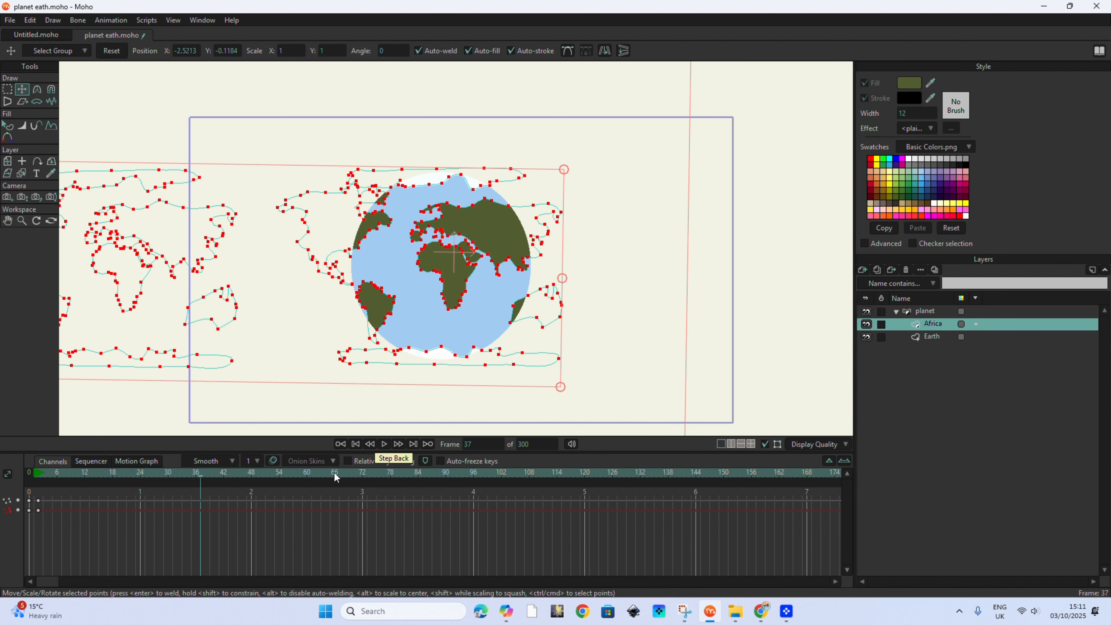
At frame 299, move the row of maps to X position 0.5787 and play the rotation from the start.
left_click_drag(201, 476, 642, 488)
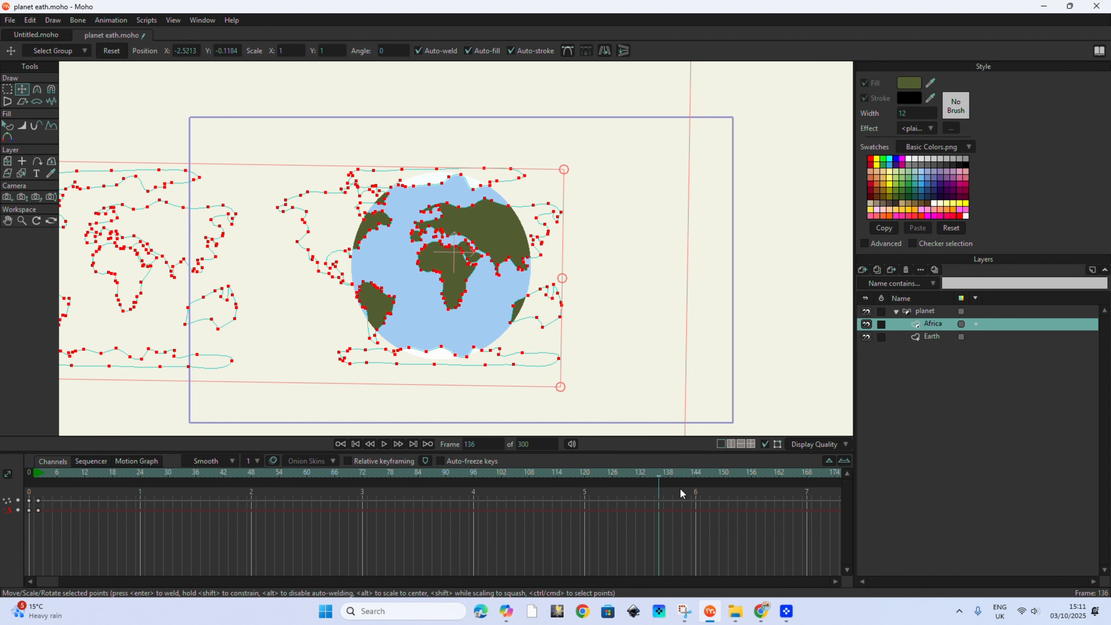
left_click_drag(792, 494, 800, 520)
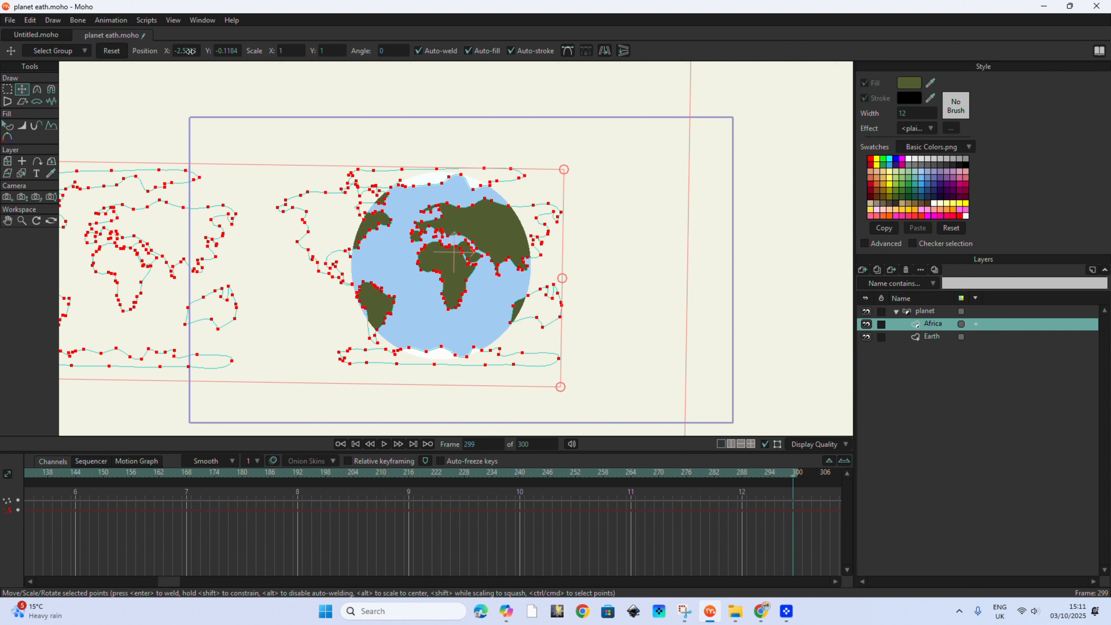
left_click_drag(191, 51, 337, 70)
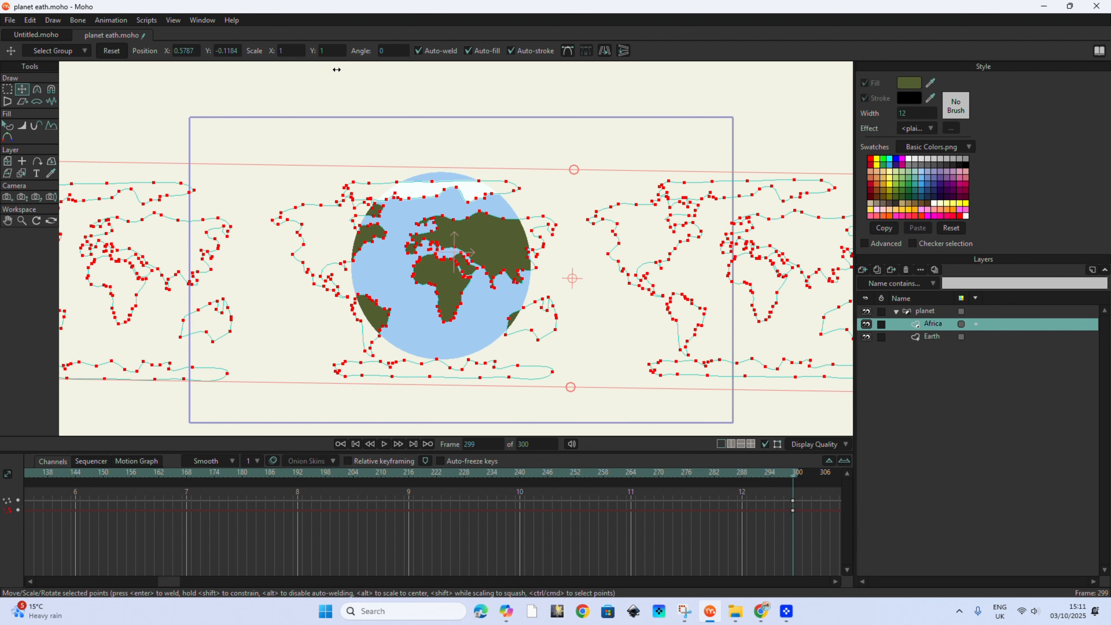
left_click(358, 444)
left_click(385, 444)
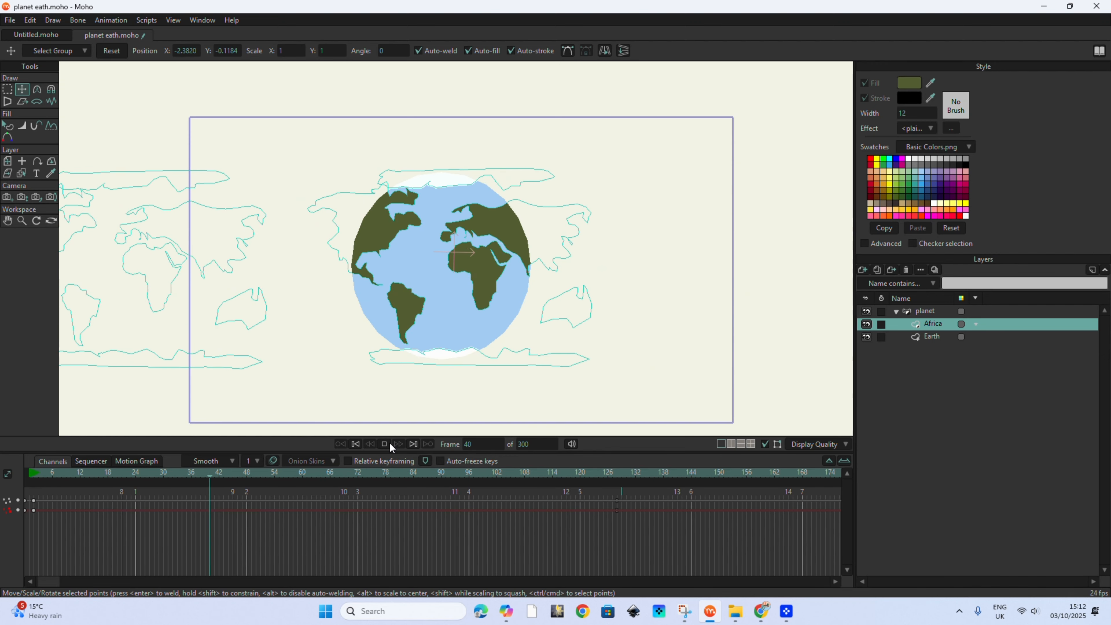
left_click(388, 444)
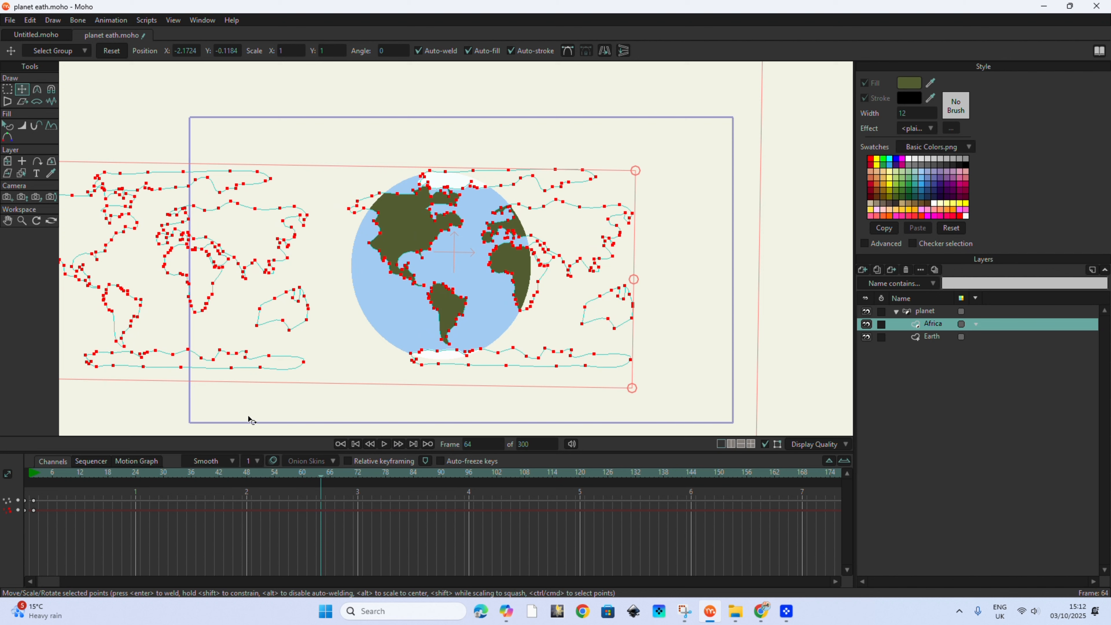
Check the interpolation options of the Africa layer's frame 299 keyframes and preview the full rotation.
left_click_drag(49, 582, 234, 583)
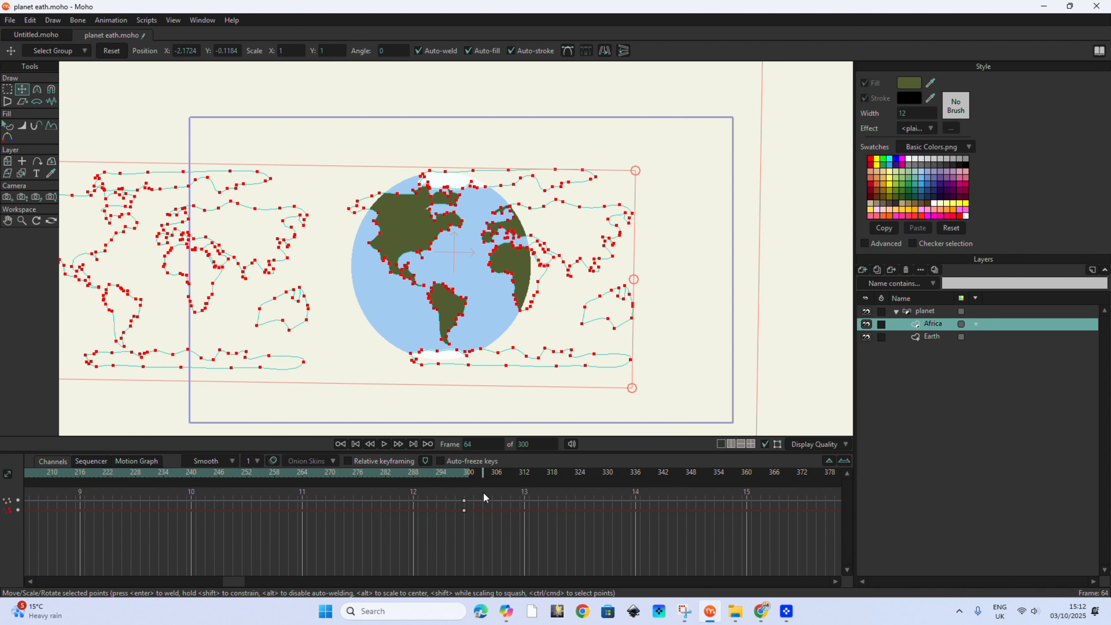
right_click(467, 499)
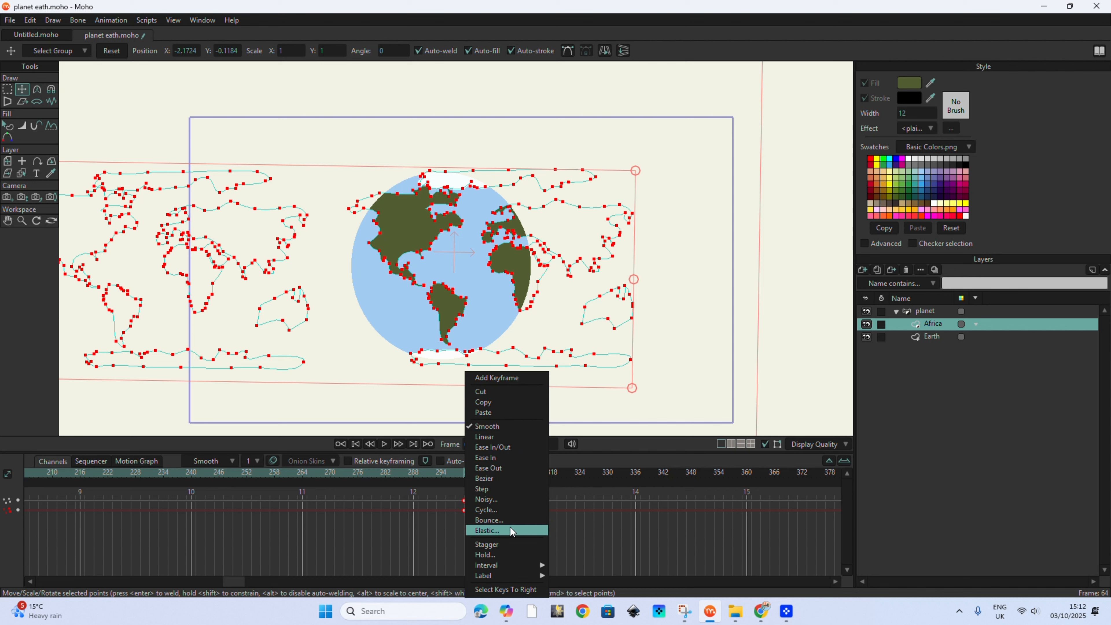
left_click(505, 481)
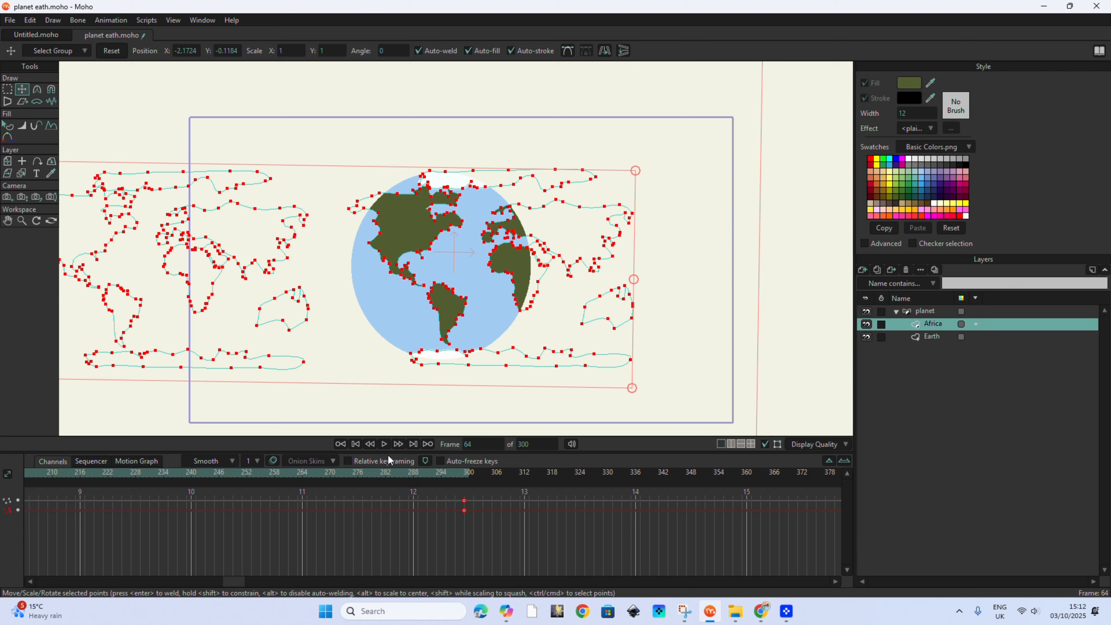
left_click(381, 444)
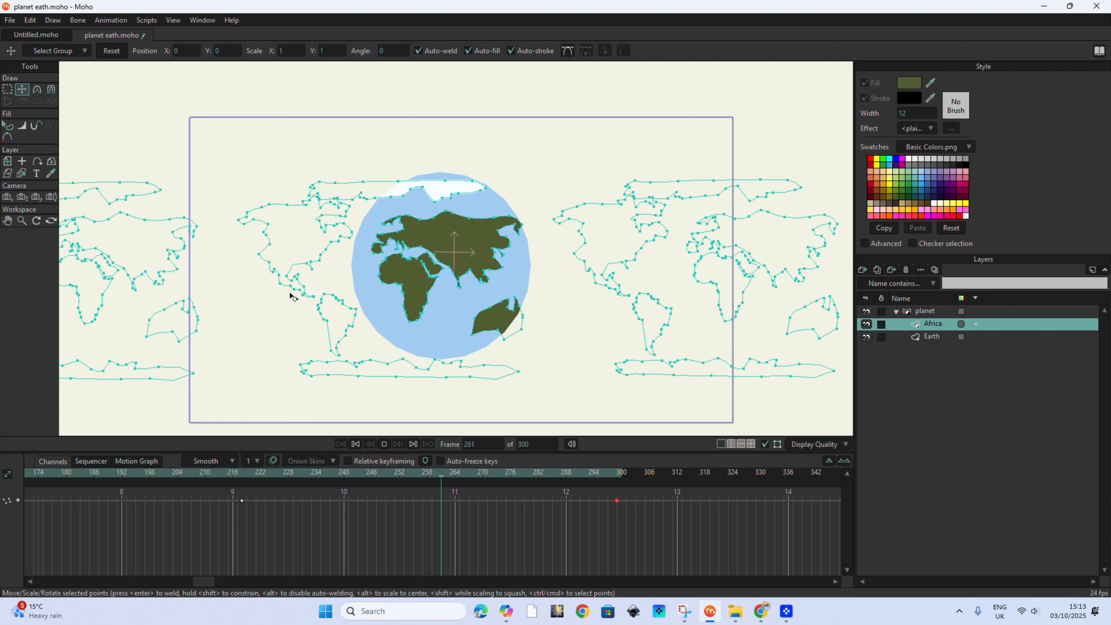
left_click(384, 443)
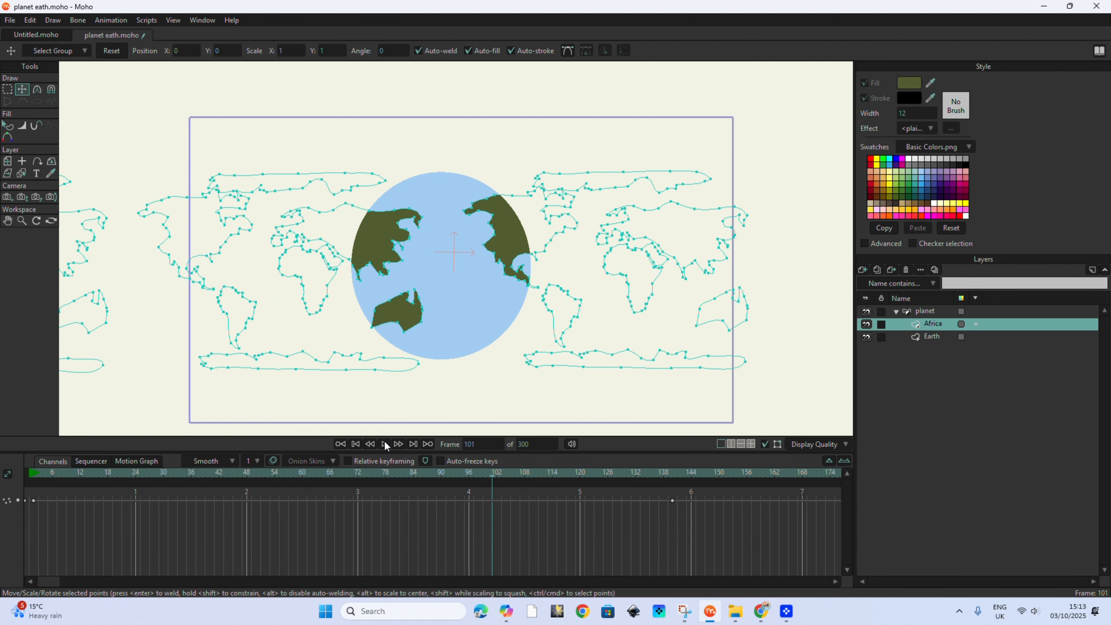